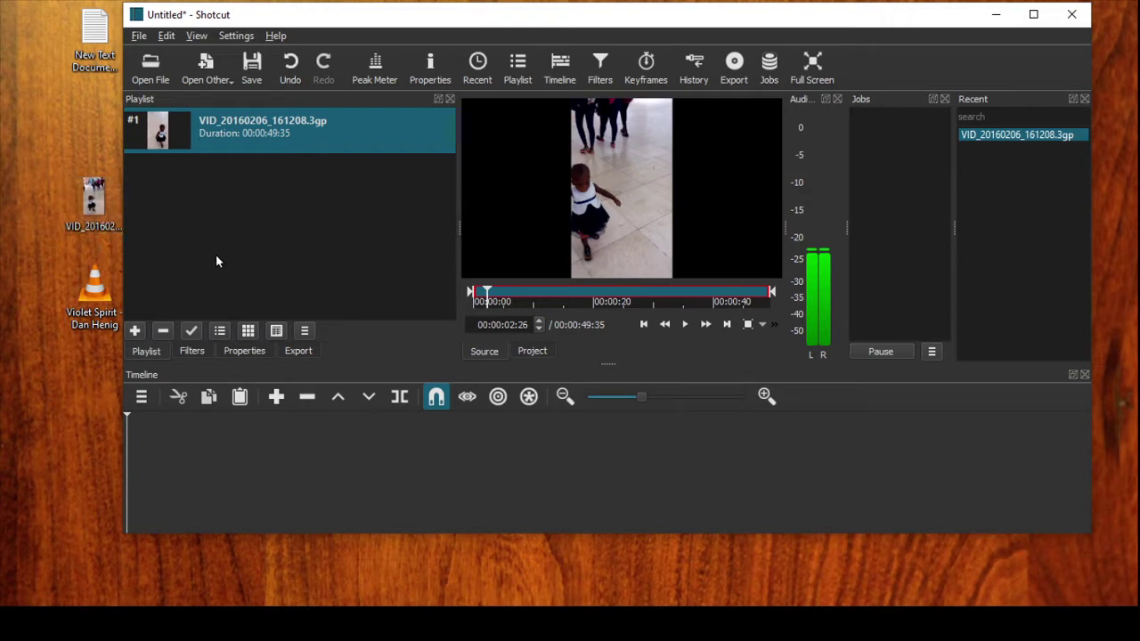
Step: Add the Violet Spirit MP3 from the desktop to the playlist and maximize the editor window
click(93, 316)
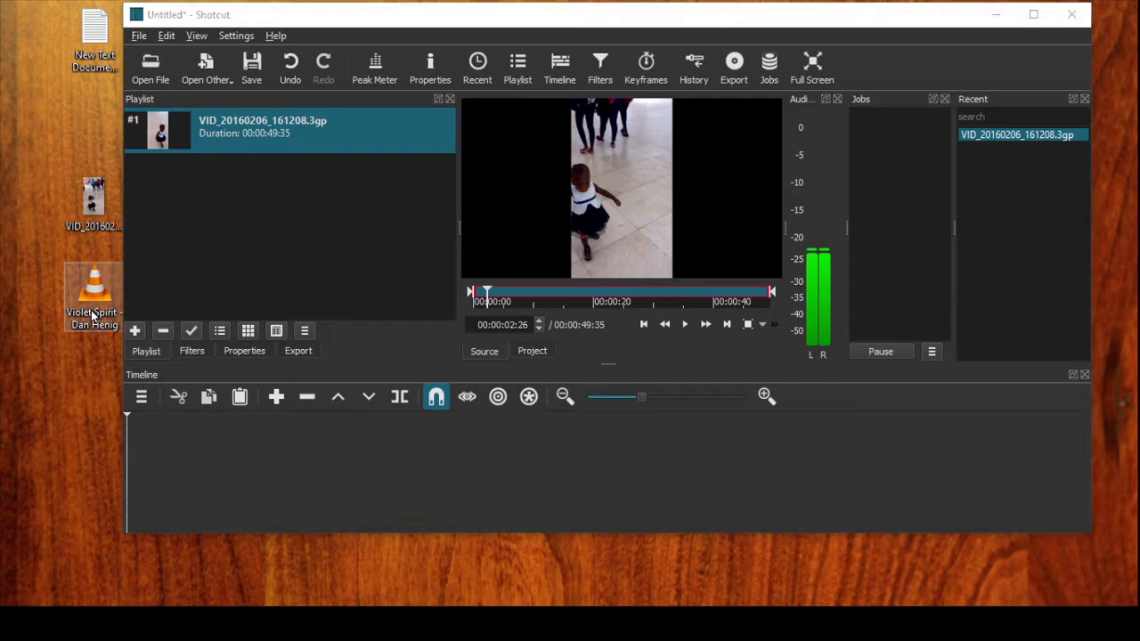
drag(92, 316, 191, 248)
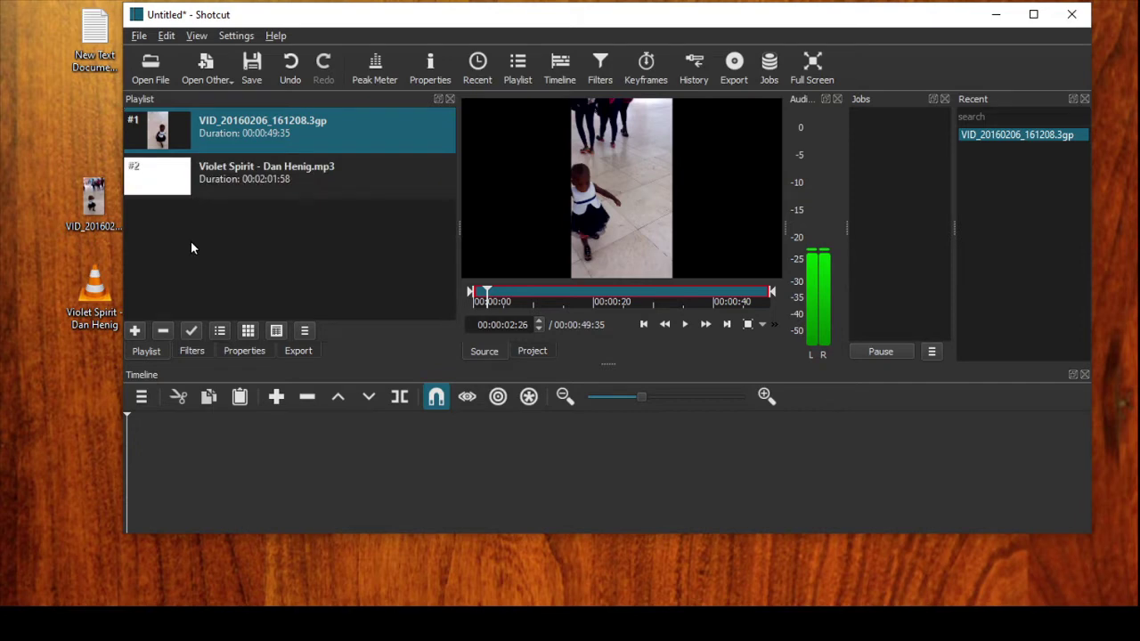
double_click(629, 17)
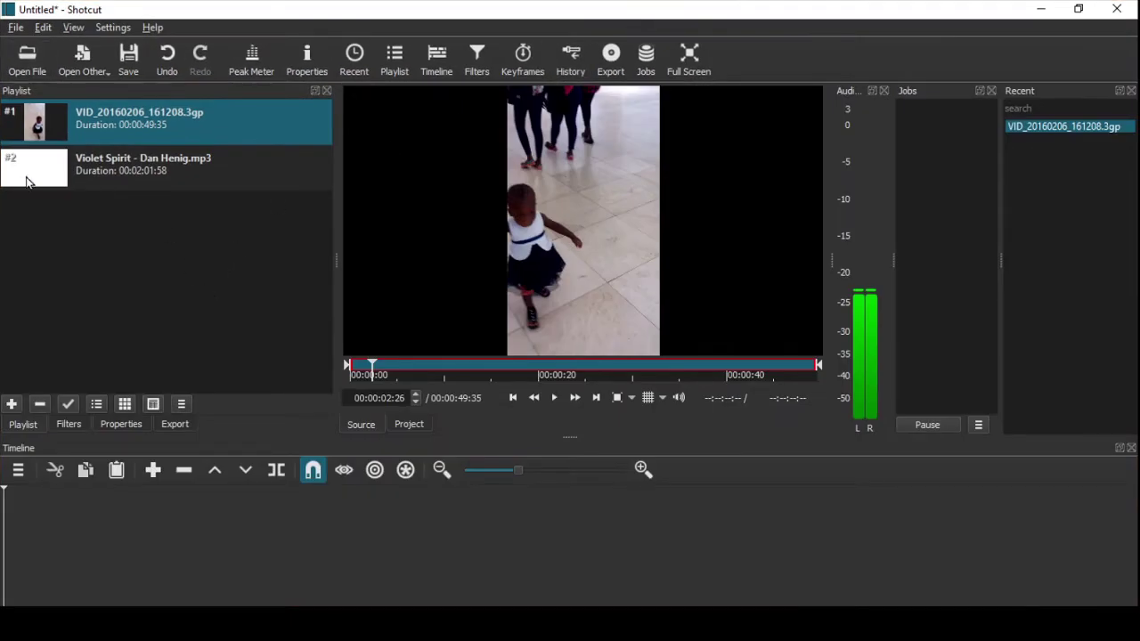
click(25, 68)
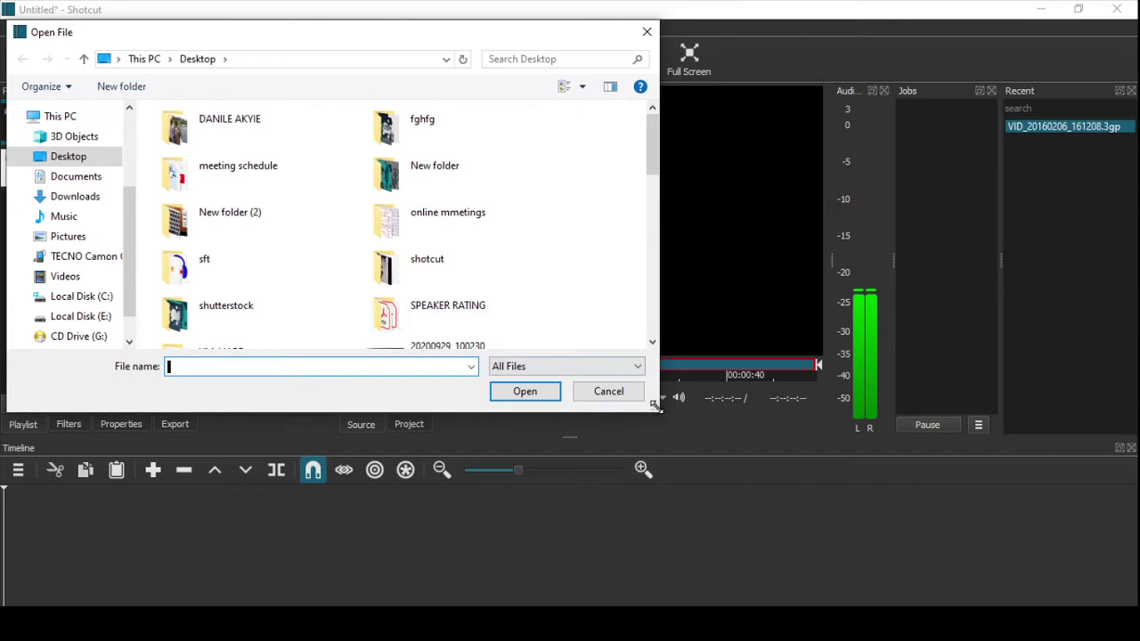
click(619, 396)
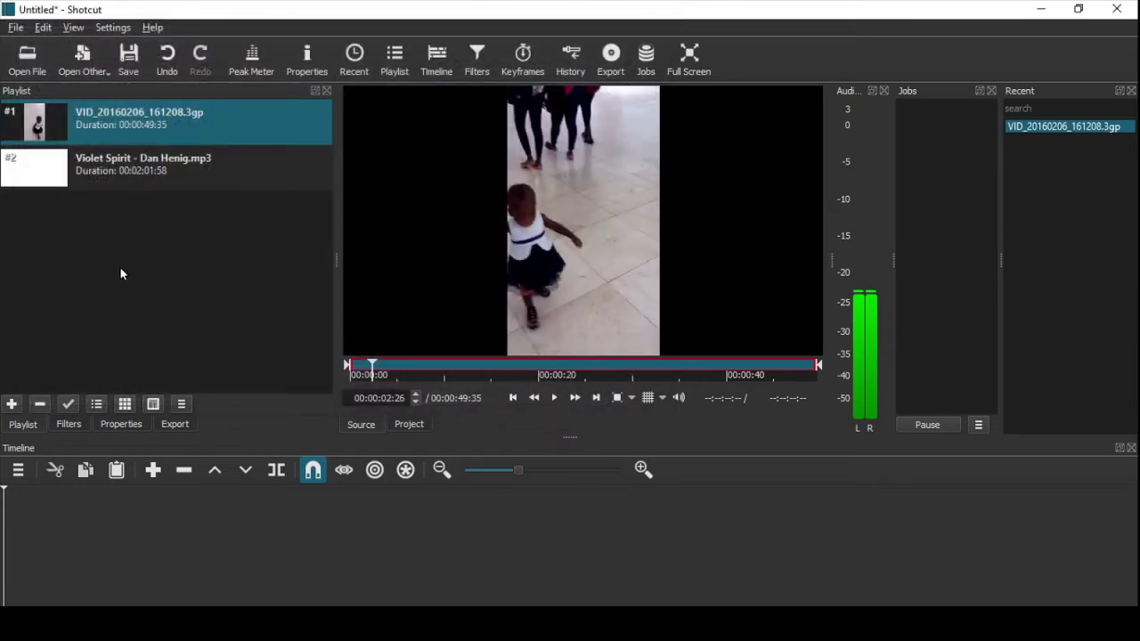
click(15, 28)
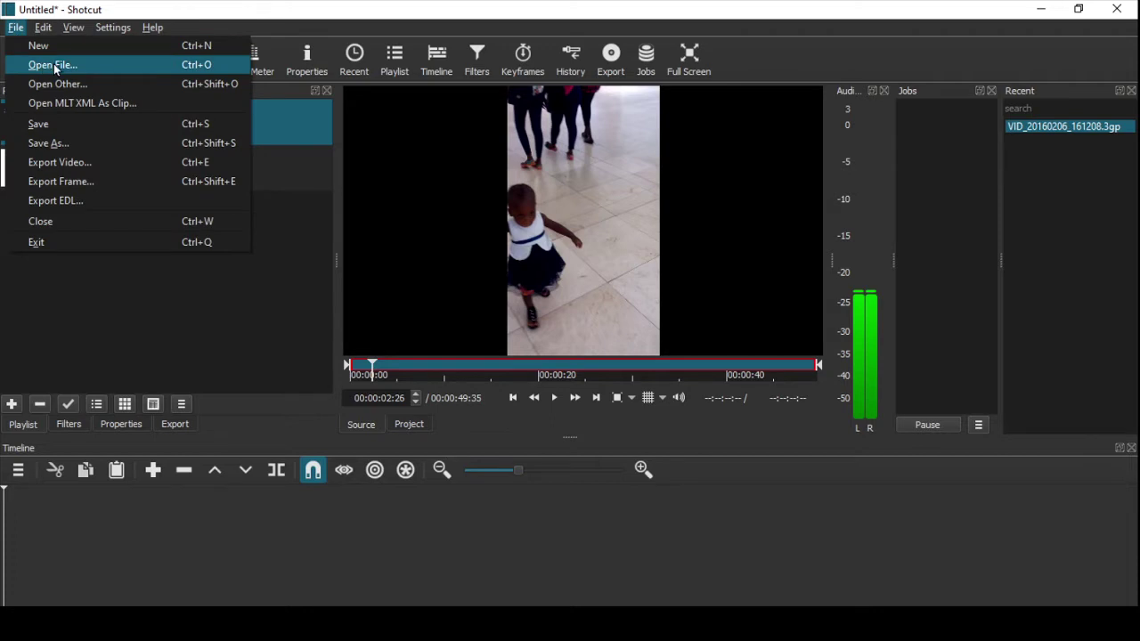
click(270, 307)
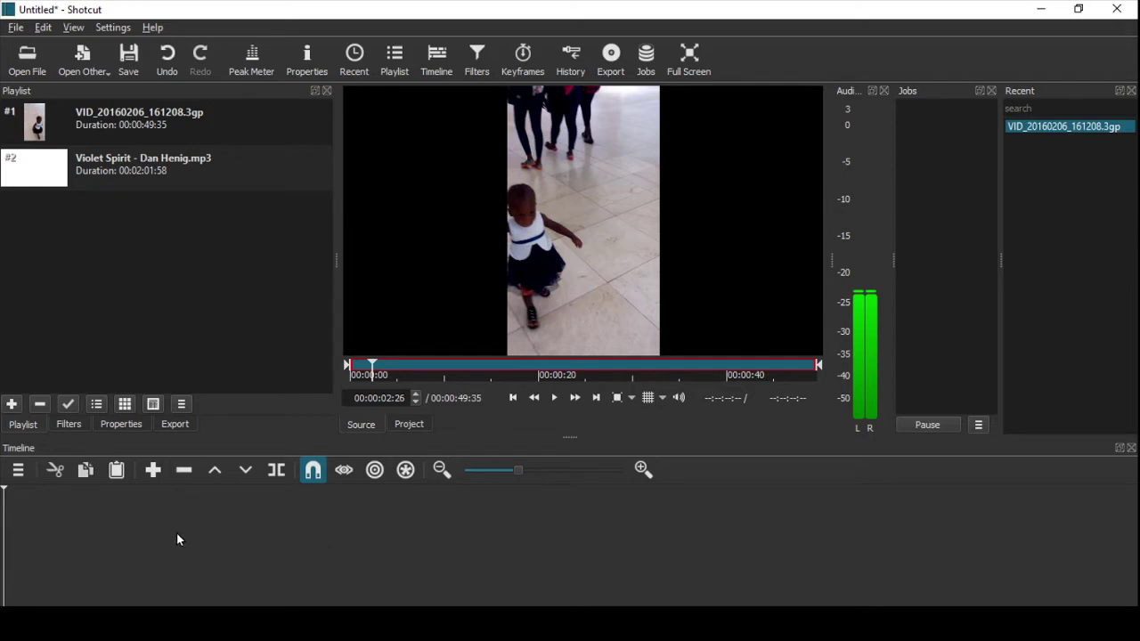
Step: Enlarge the timeline area and add a video track to it
drag(571, 439, 571, 356)
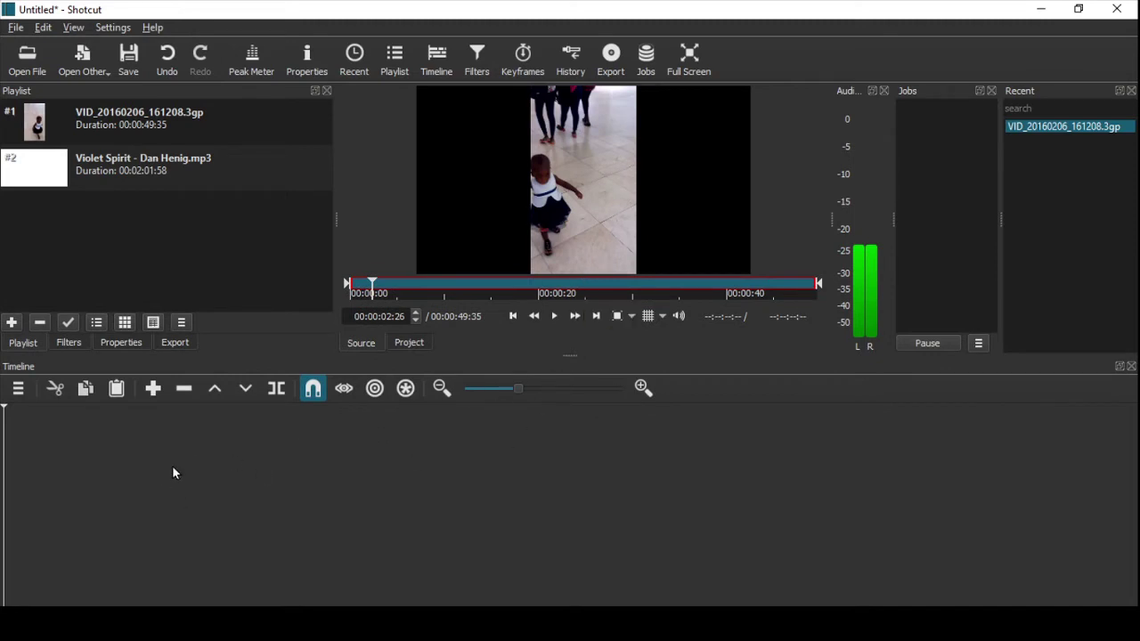
right_click(128, 443)
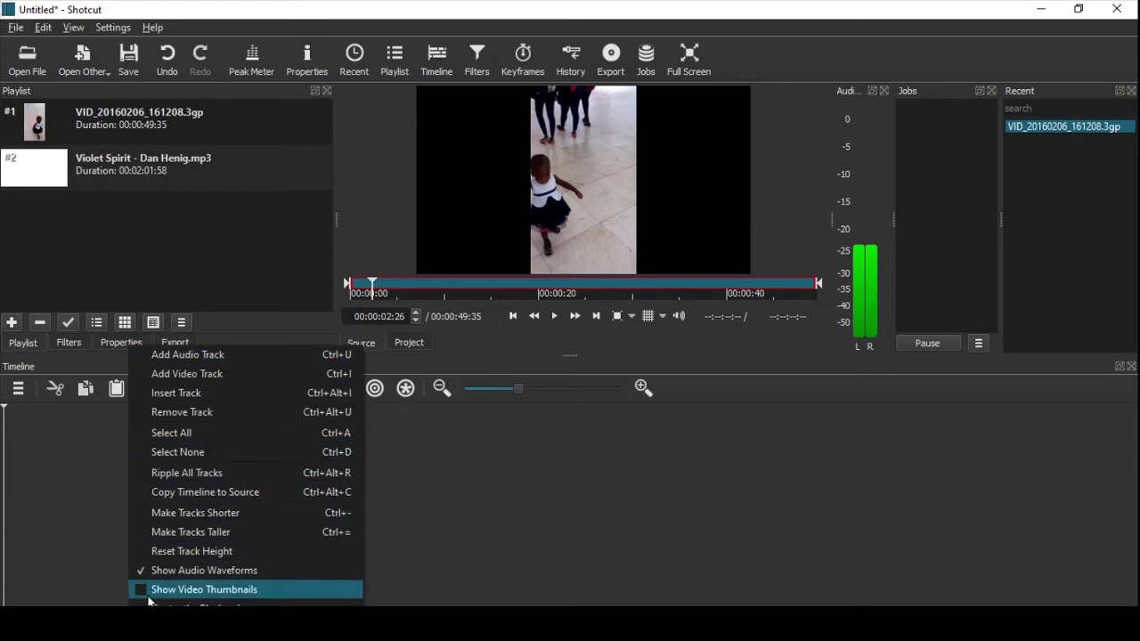
click(432, 462)
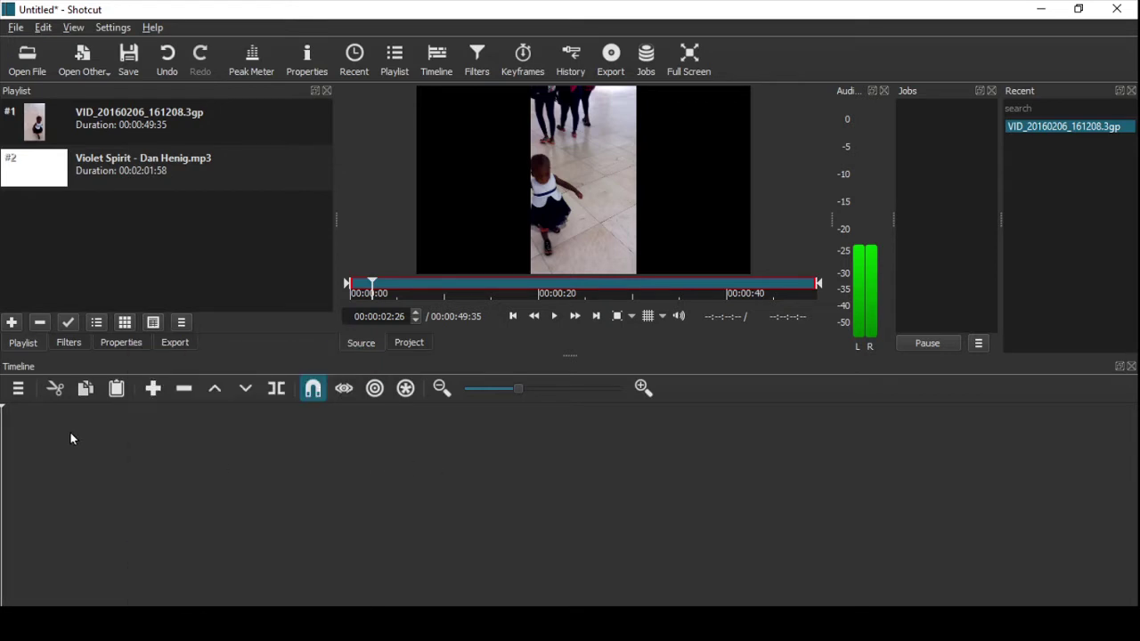
click(18, 388)
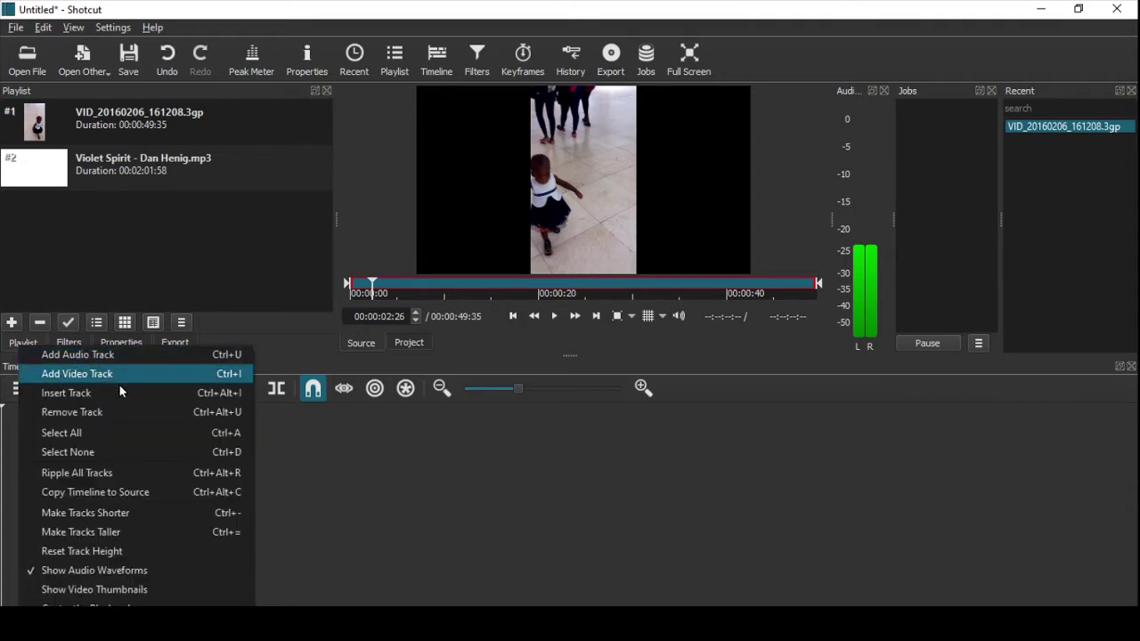
click(94, 375)
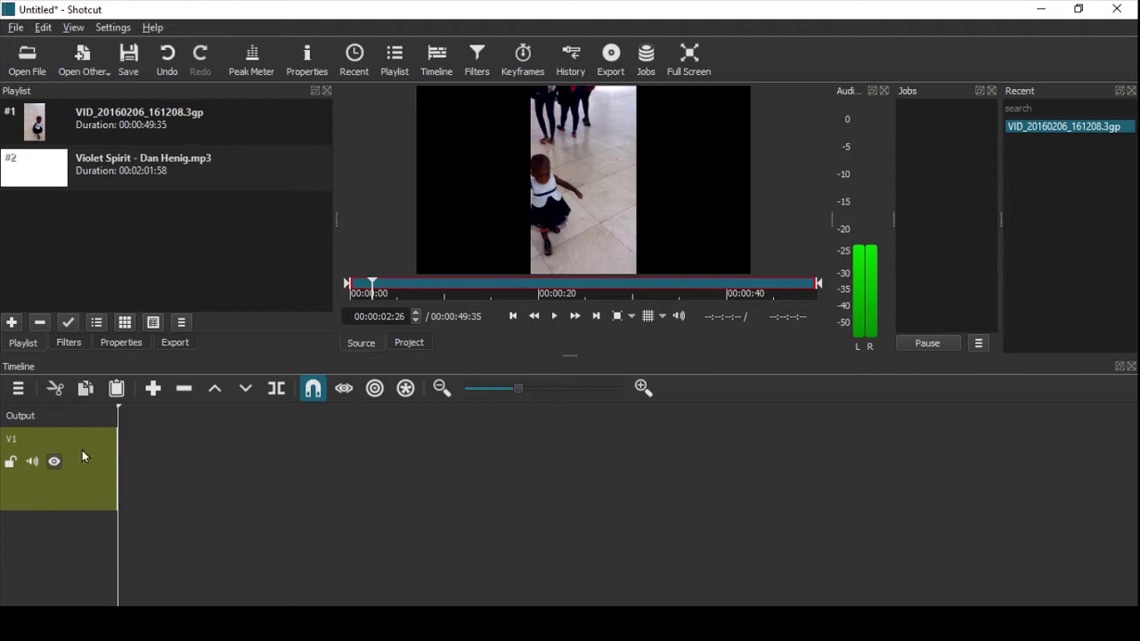
Step: Place VID_20160206_161208.3gp from the playlist on the V1 track and align it with the start of the timeline
click(133, 126)
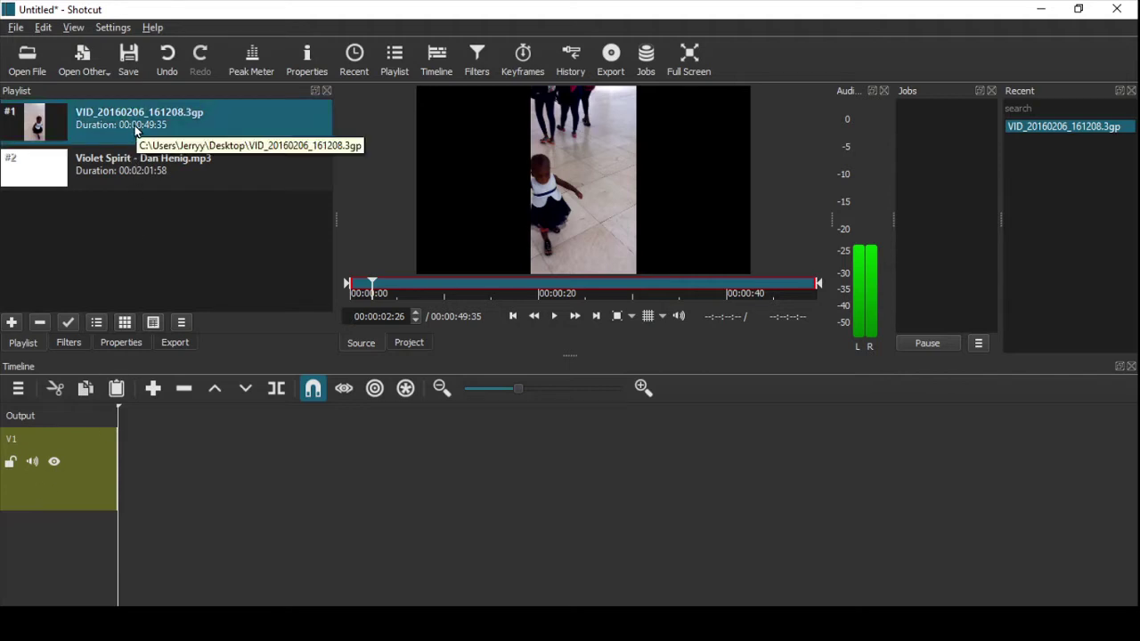
drag(136, 130, 270, 481)
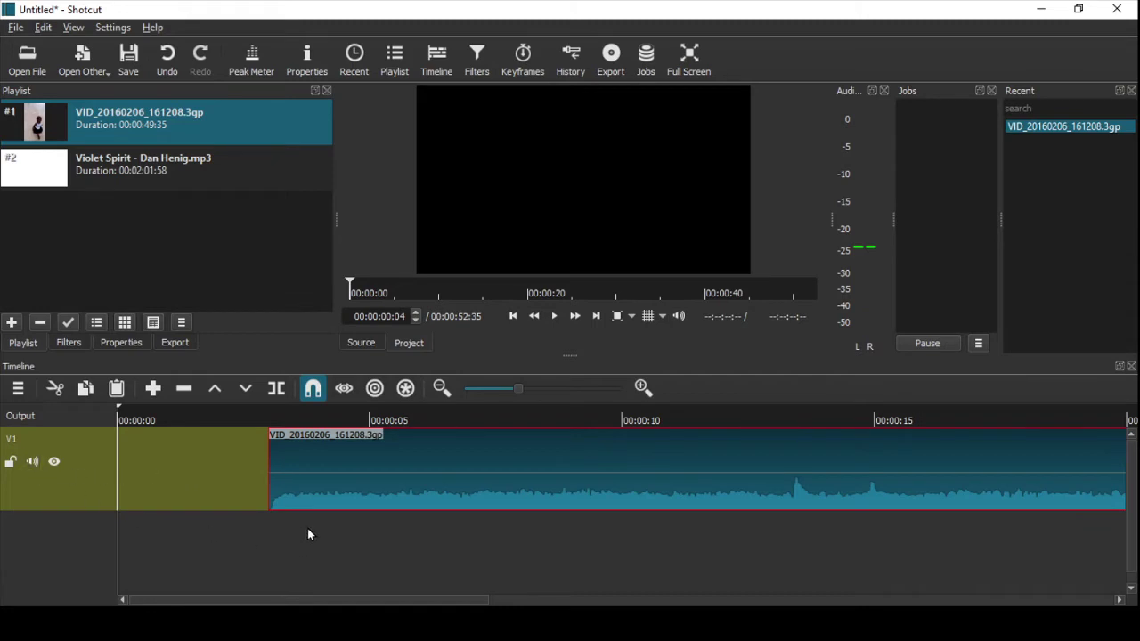
drag(323, 491, 165, 491)
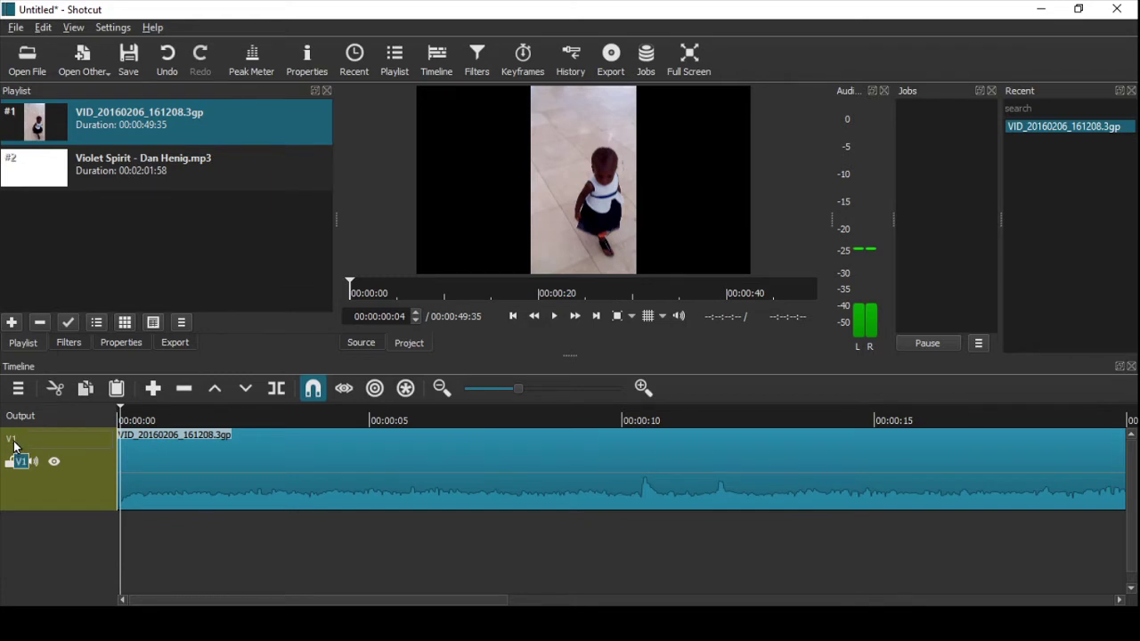
Step: Rename the V1 track to track1
double_click(14, 445)
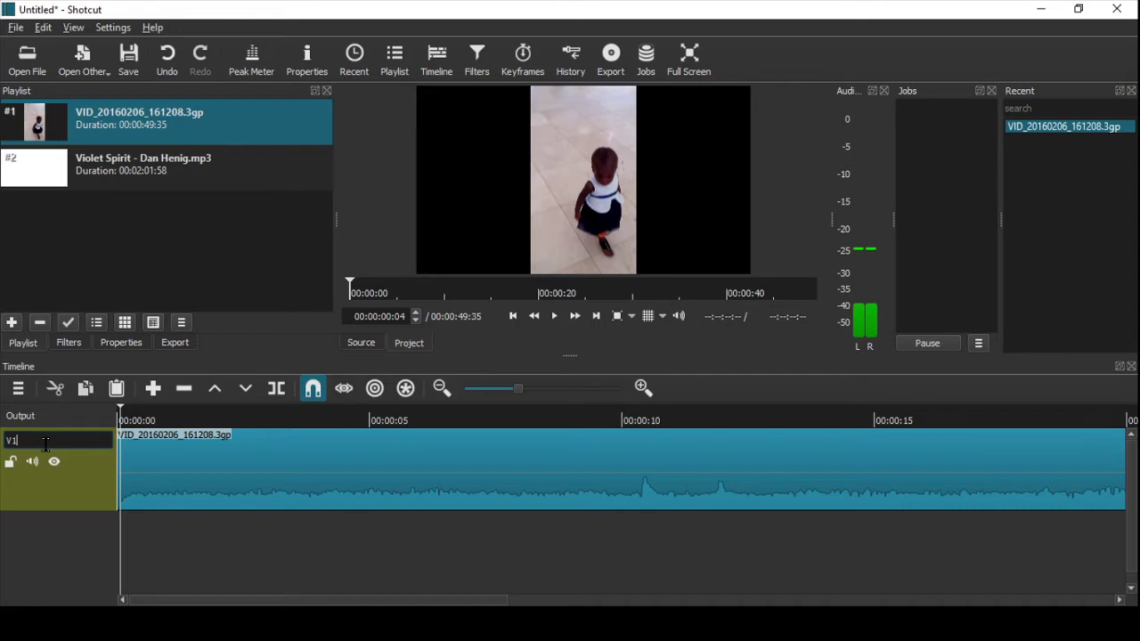
key(BackSpace)
key(BackSpace)
text(track1)
key(Return)
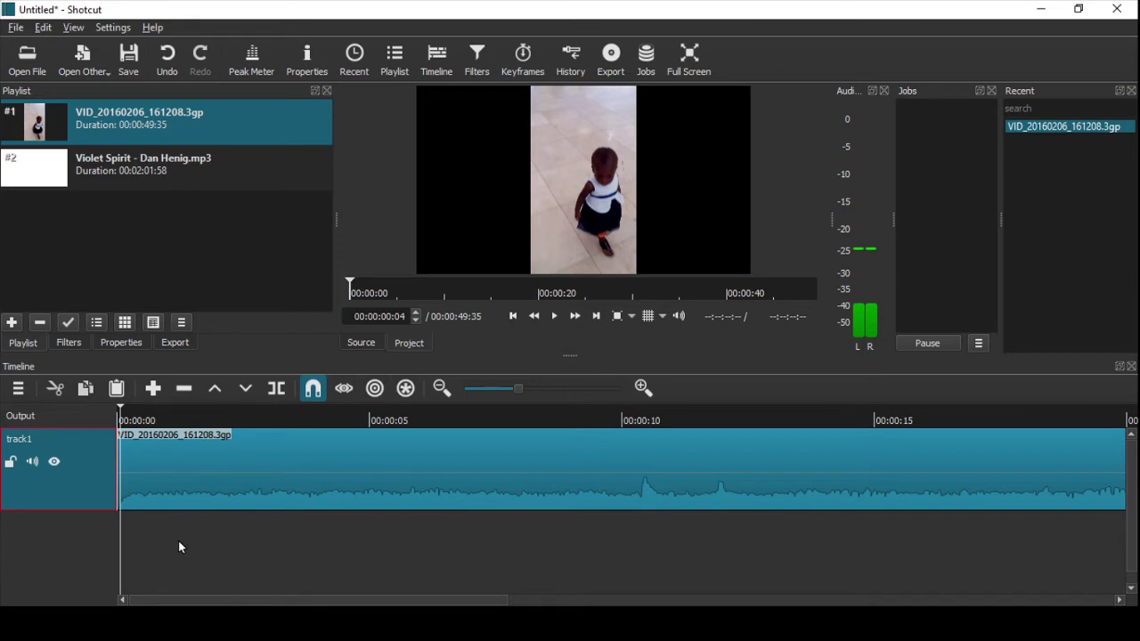
Step: Try the lock, mute and hide toggles of track1, switching each one back
click(11, 468)
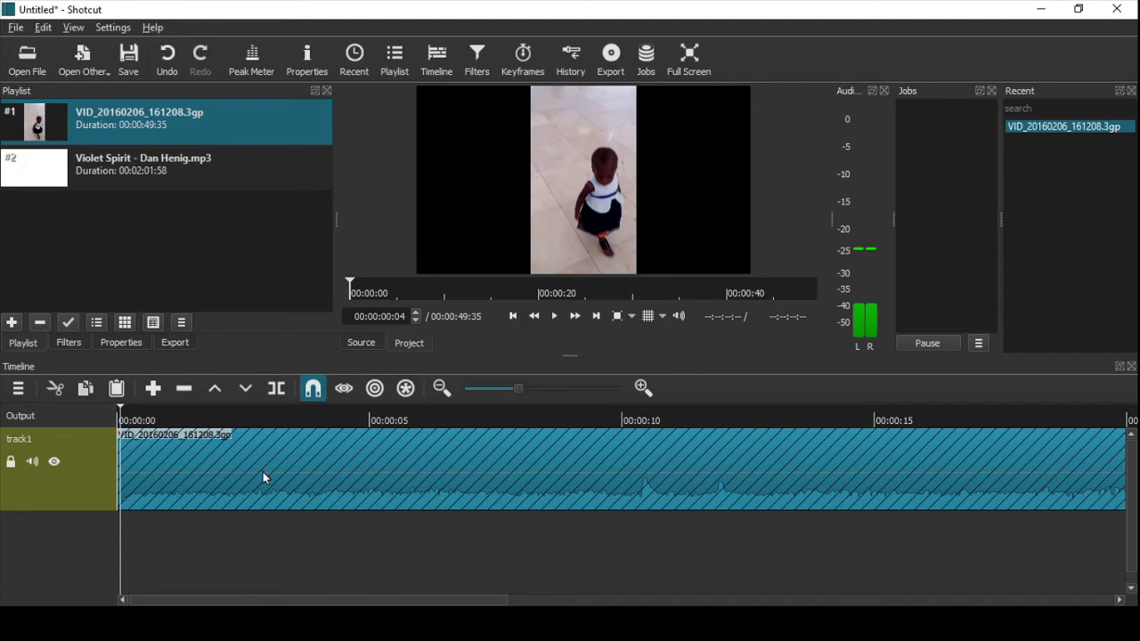
click(11, 462)
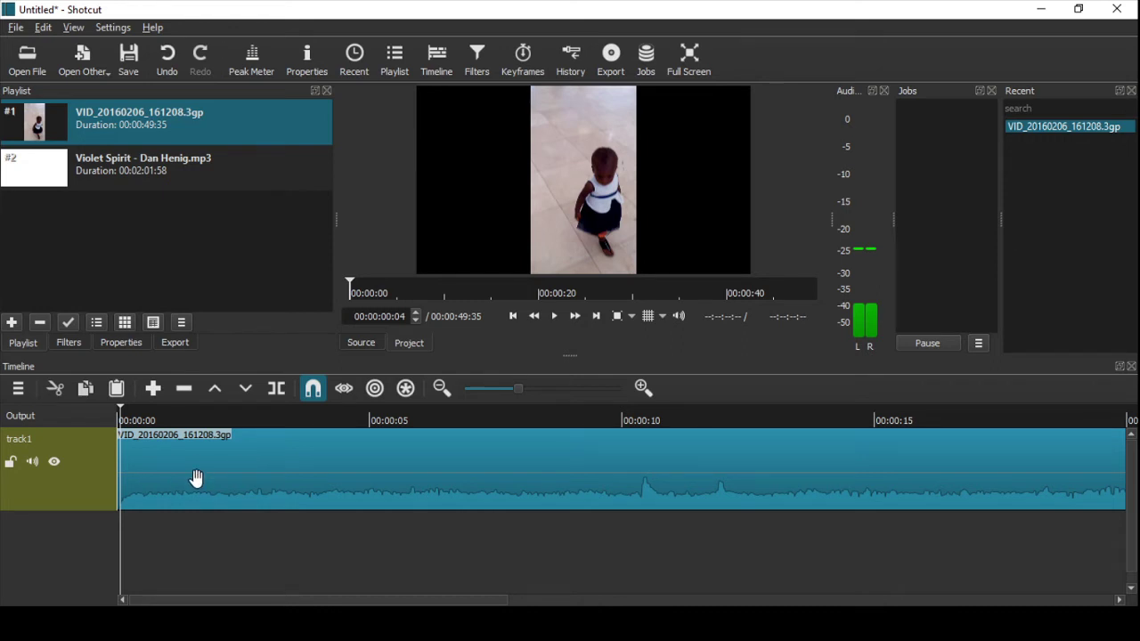
click(33, 462)
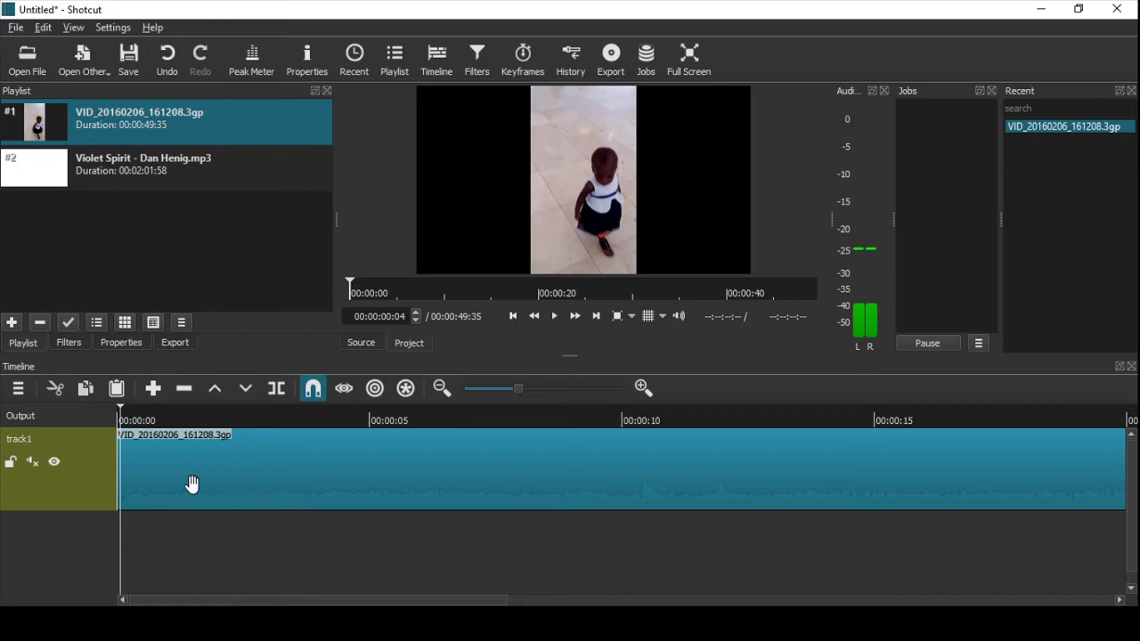
click(32, 462)
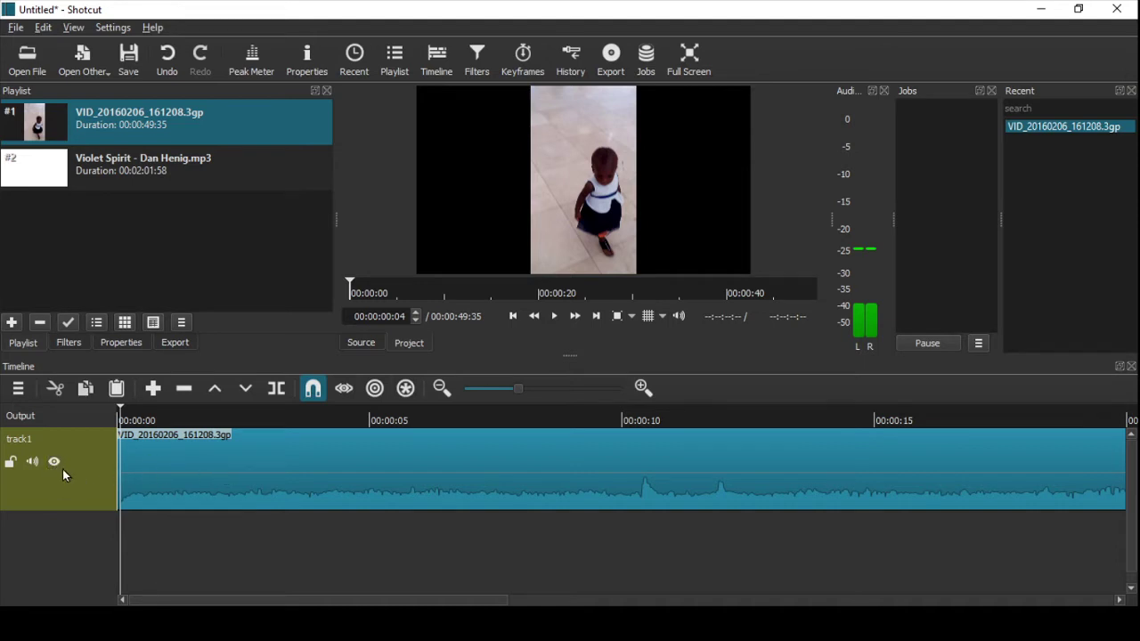
click(54, 464)
Step: Split the video clip at 00:00:03:21 and shift the second part about one second later to leave a gap
click(209, 410)
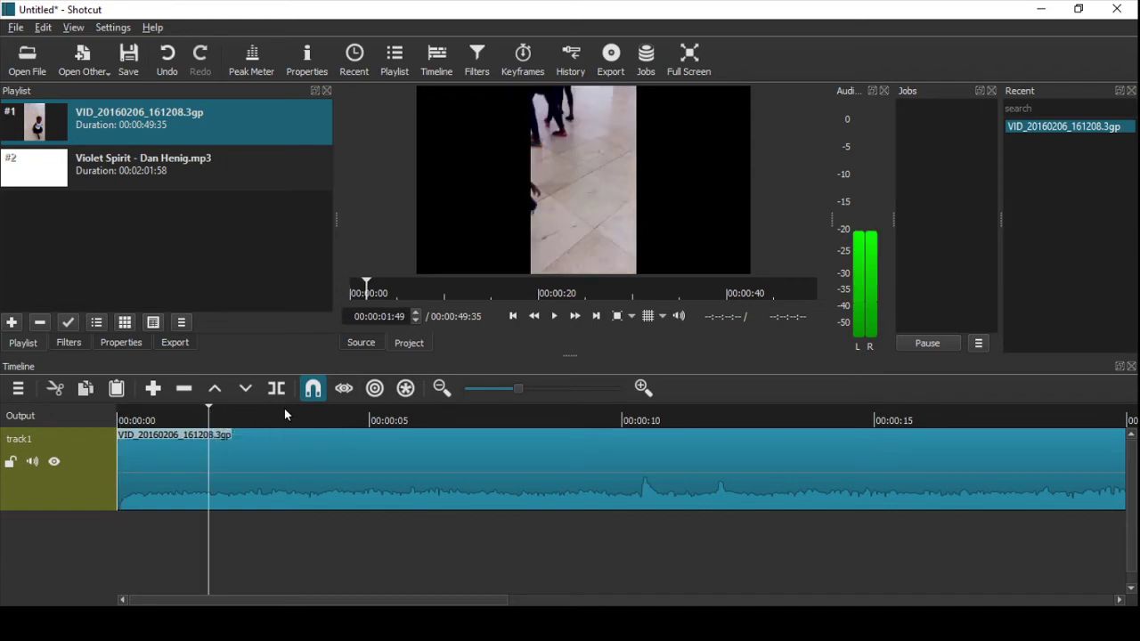
click(286, 411)
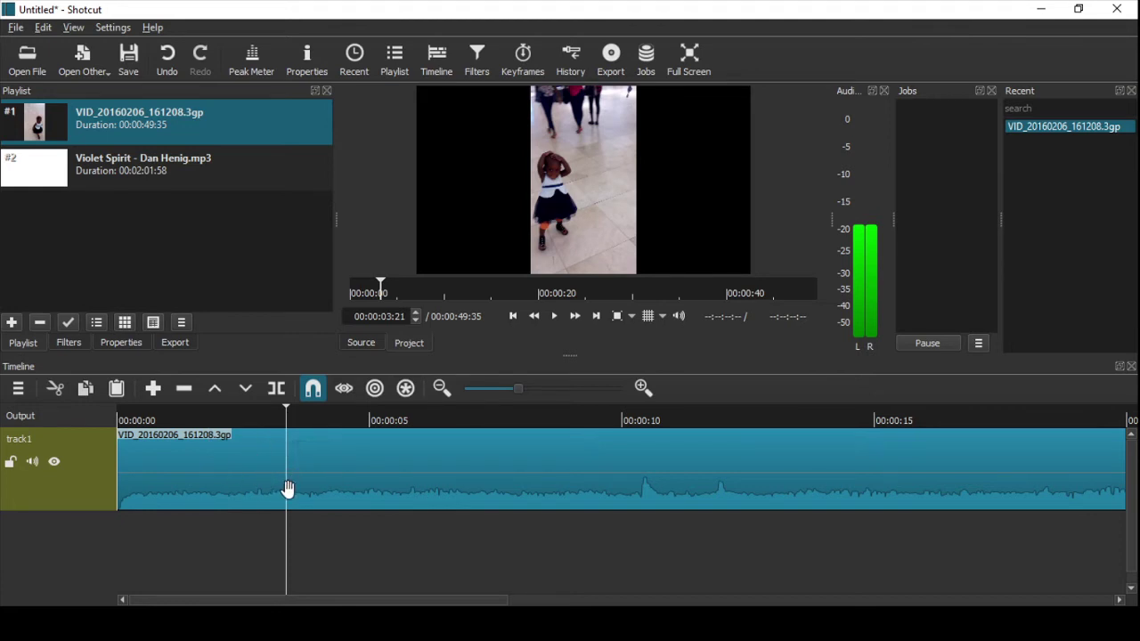
click(274, 393)
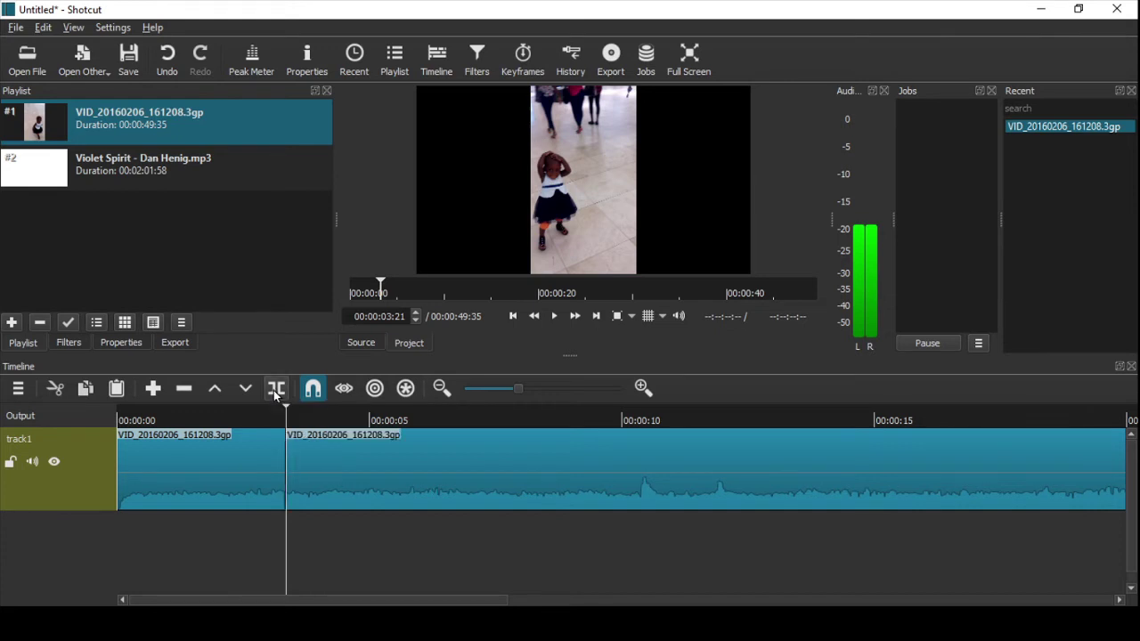
drag(406, 469, 452, 469)
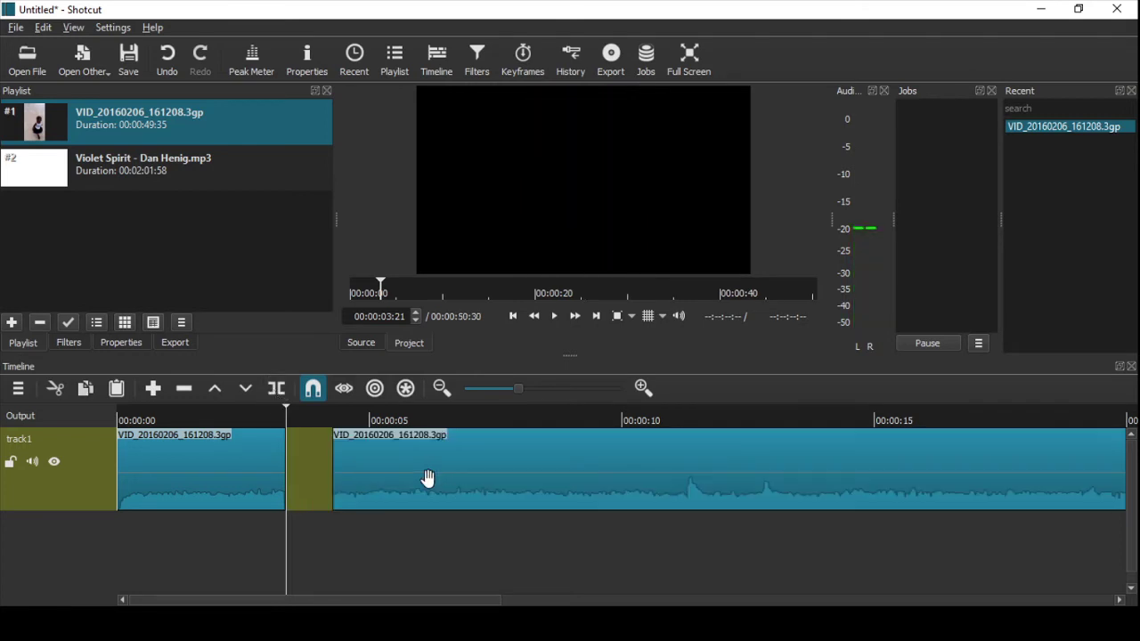
Step: Split the second clip at 00:00:08:04 and shift its remainder about one second later on track1
click(524, 421)
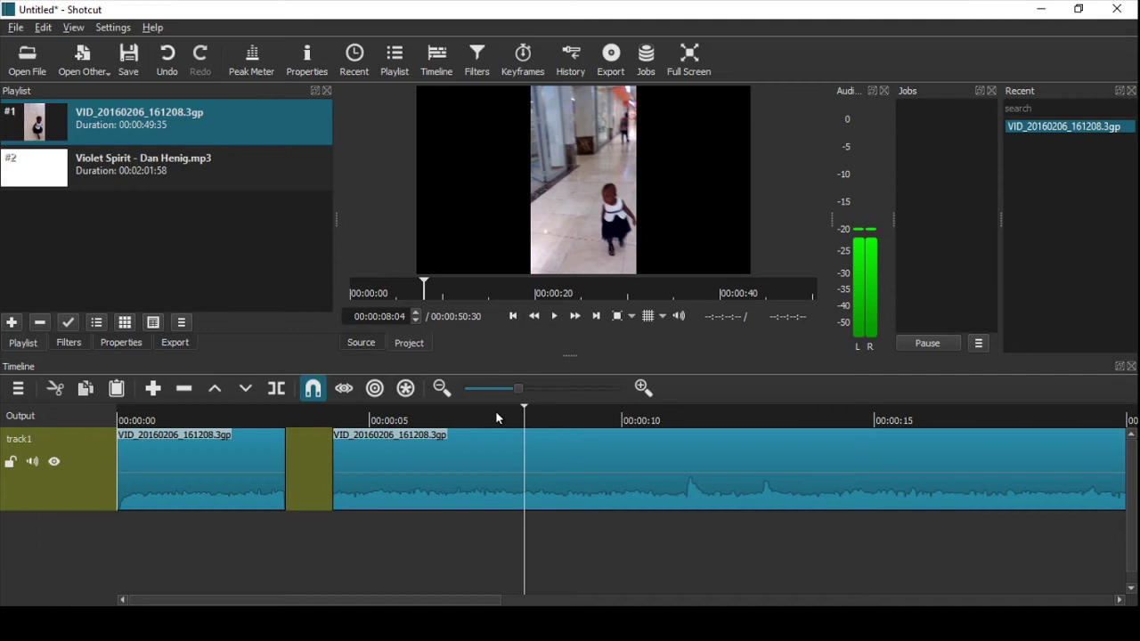
click(277, 393)
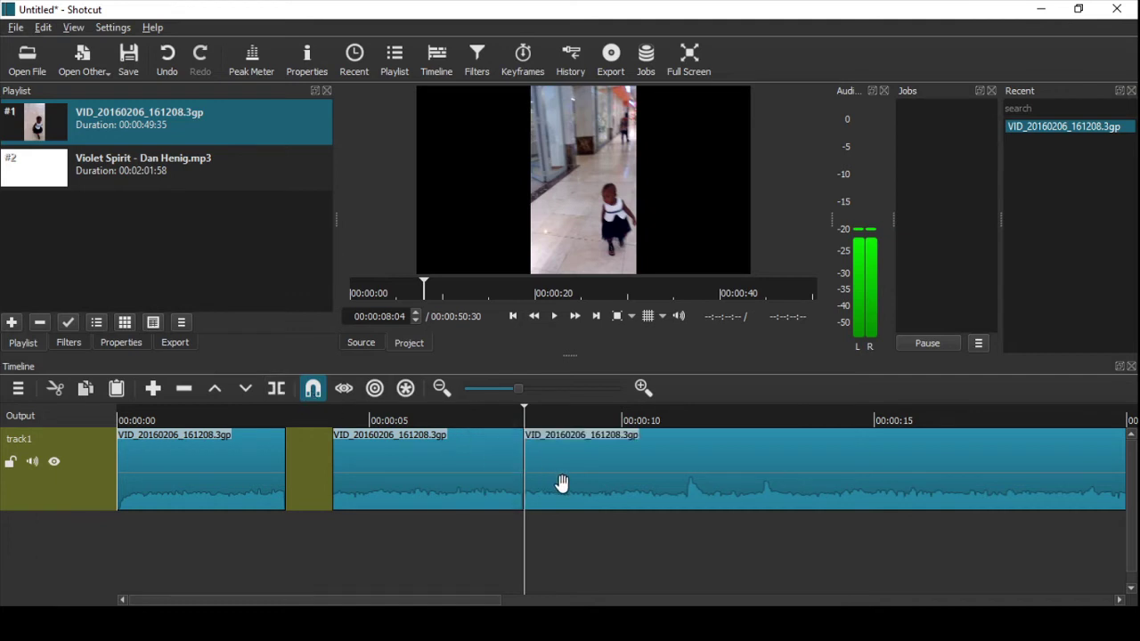
drag(620, 488, 665, 482)
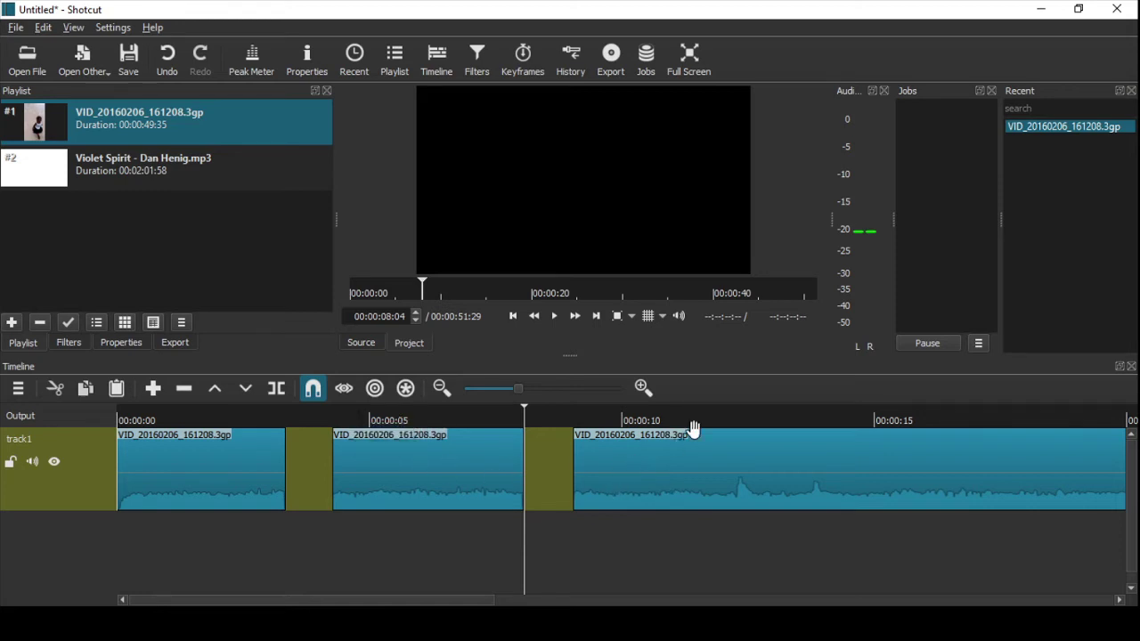
Step: Split the third clip at 00:00:12:07 and shift its remainder about one second later on track1
click(728, 415)
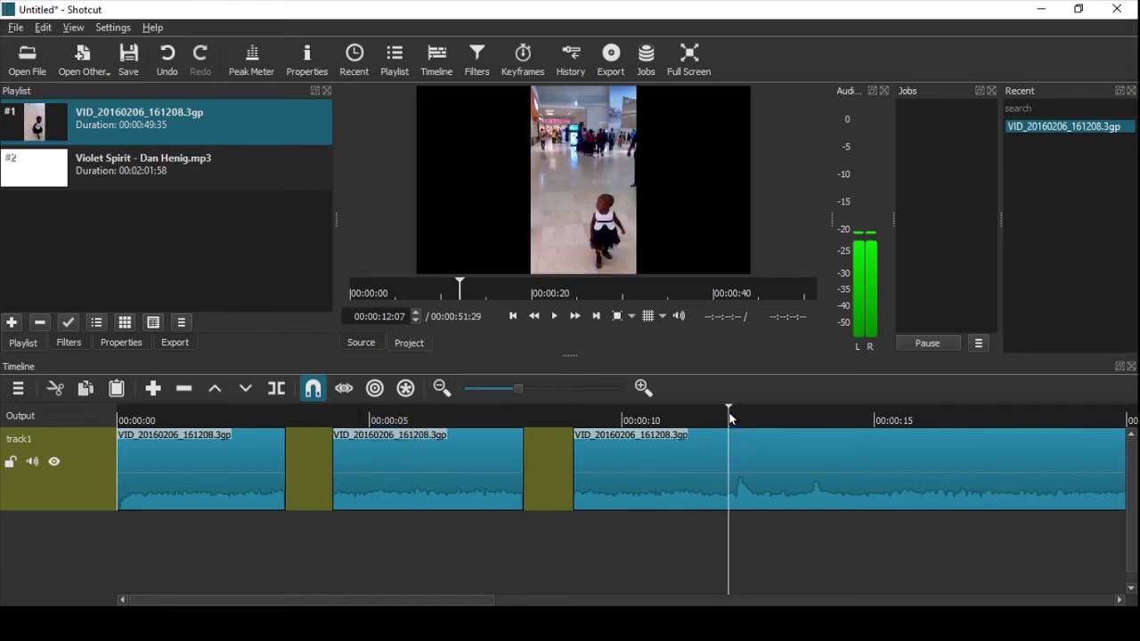
key(s)
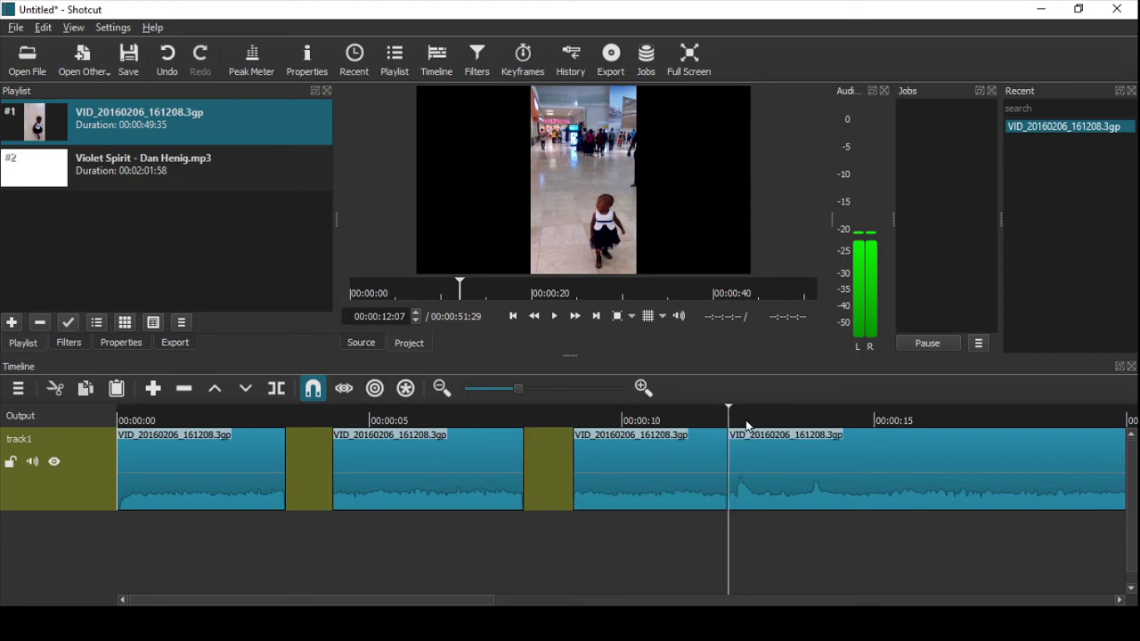
drag(772, 470, 857, 476)
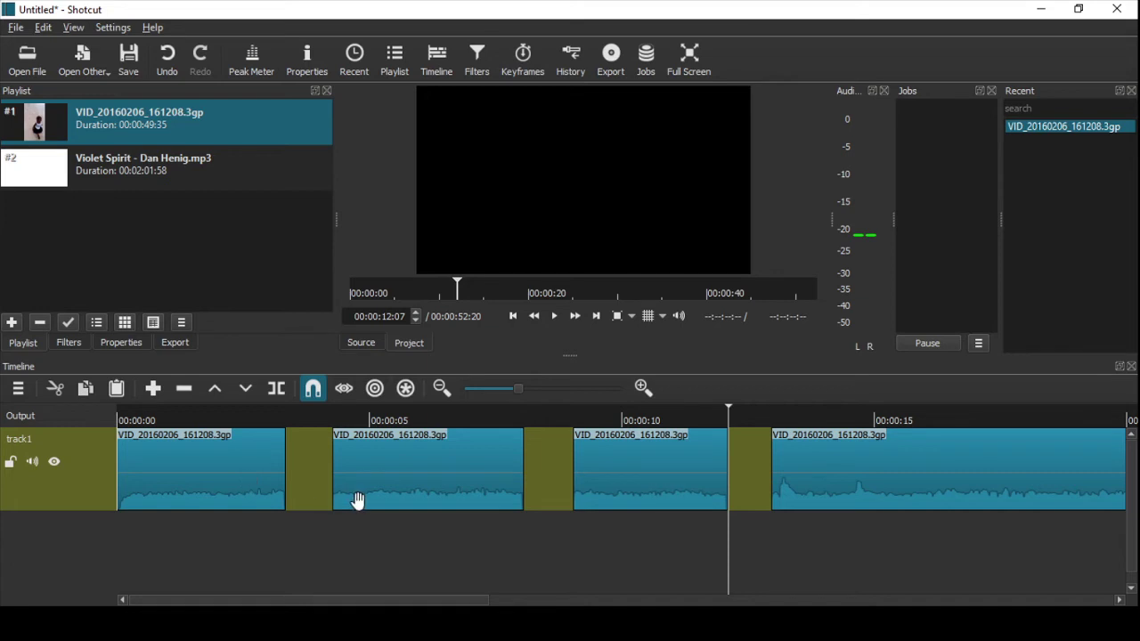
Step: Move the second clip earlier so that it snaps against the end of the first clip
click(255, 481)
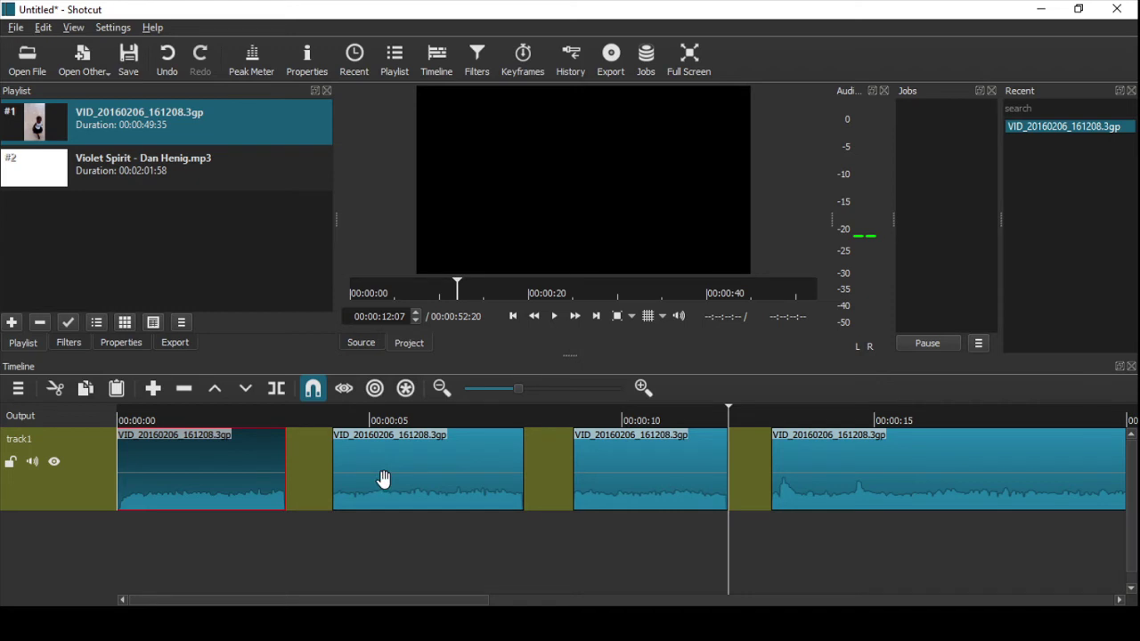
drag(365, 479, 323, 476)
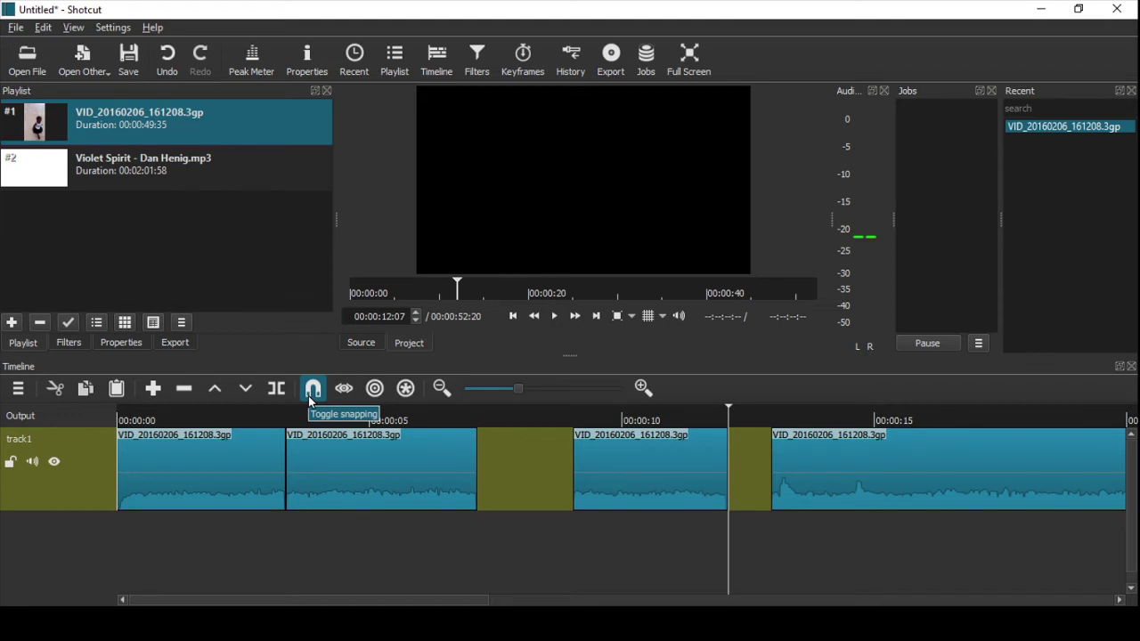
mouse_move(335, 466)
mouse_down()
mouse_move(416, 481)
mouse_move(329, 475)
mouse_up()
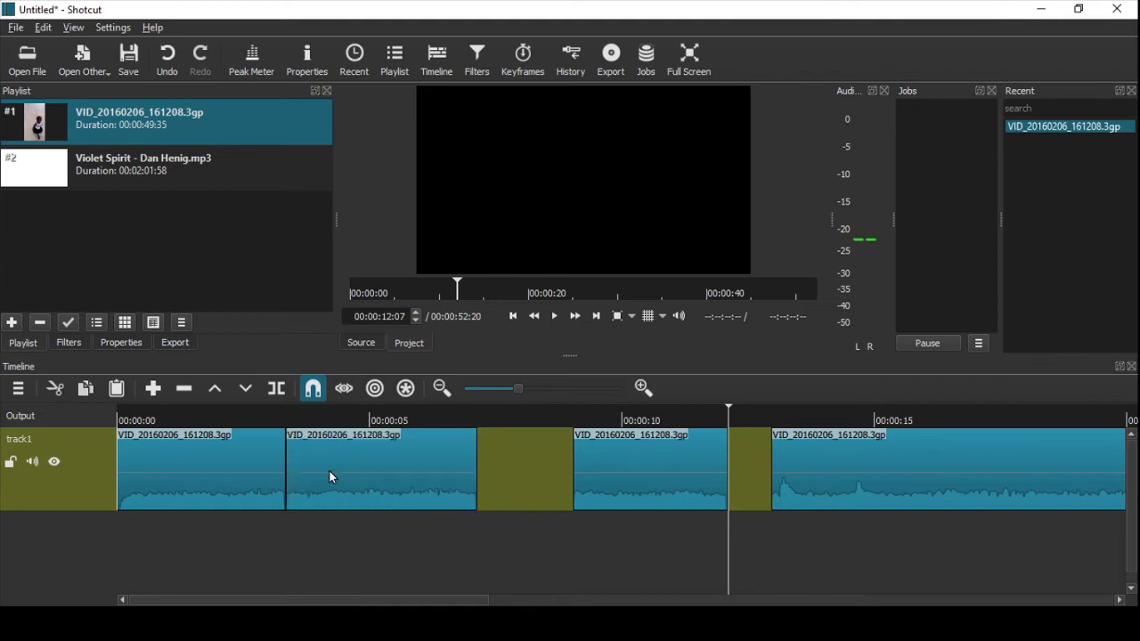
Step: Turn off timeline snapping and reposition the second clip freely, leaving a tiny gap after the first clip
click(312, 389)
mouse_move(412, 470)
mouse_down()
mouse_move(452, 472)
mouse_move(413, 461)
mouse_up()
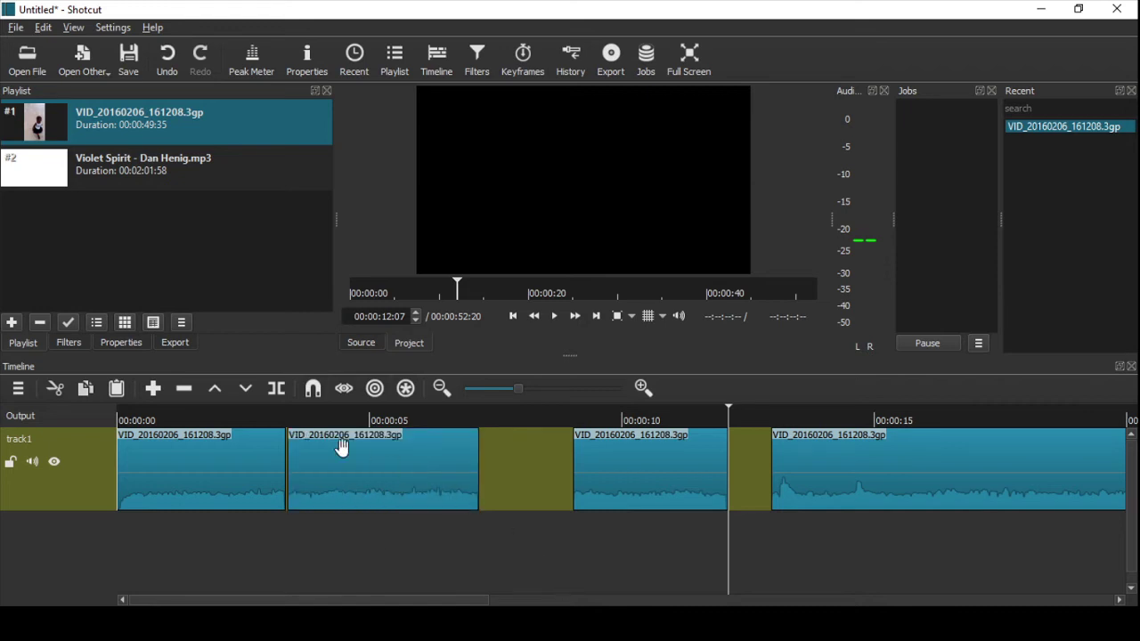
Step: Turn timeline snapping back on and move the third clip earlier so it snaps against the end of the second clip
click(313, 389)
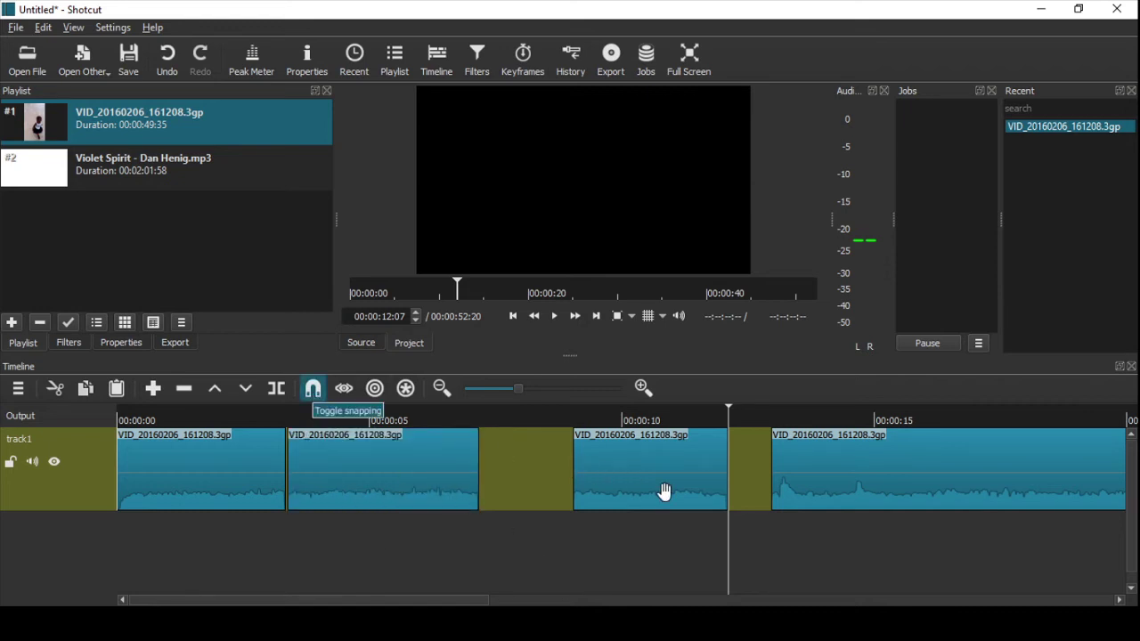
drag(617, 494, 527, 490)
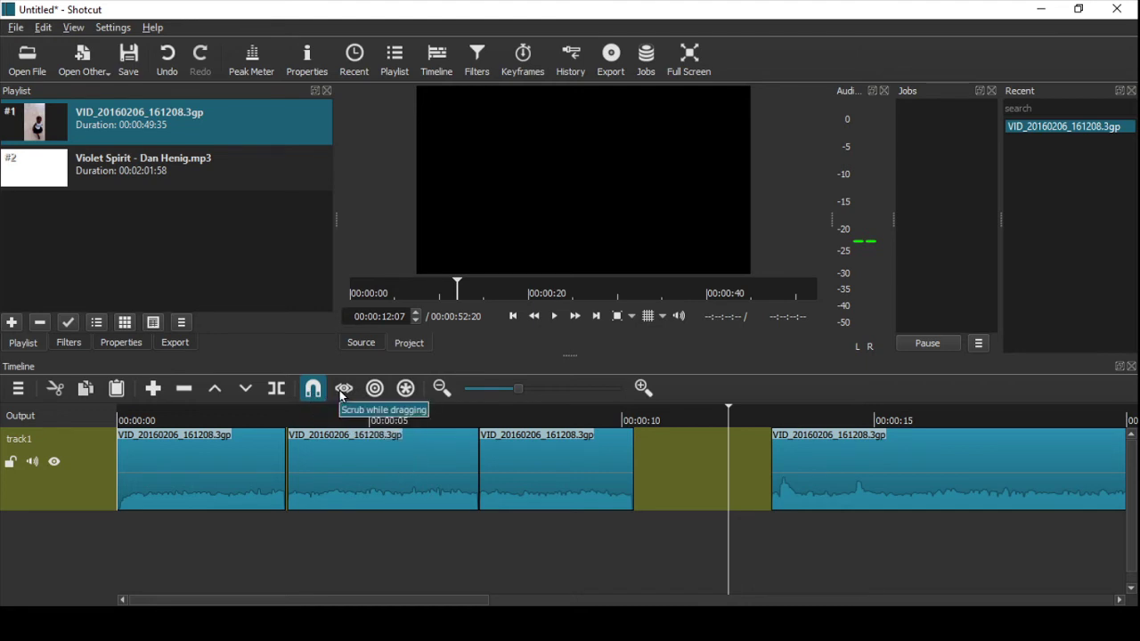
Step: With scrub while dragging switched off, move the third clip about one second later and snap it back against the second clip
click(342, 394)
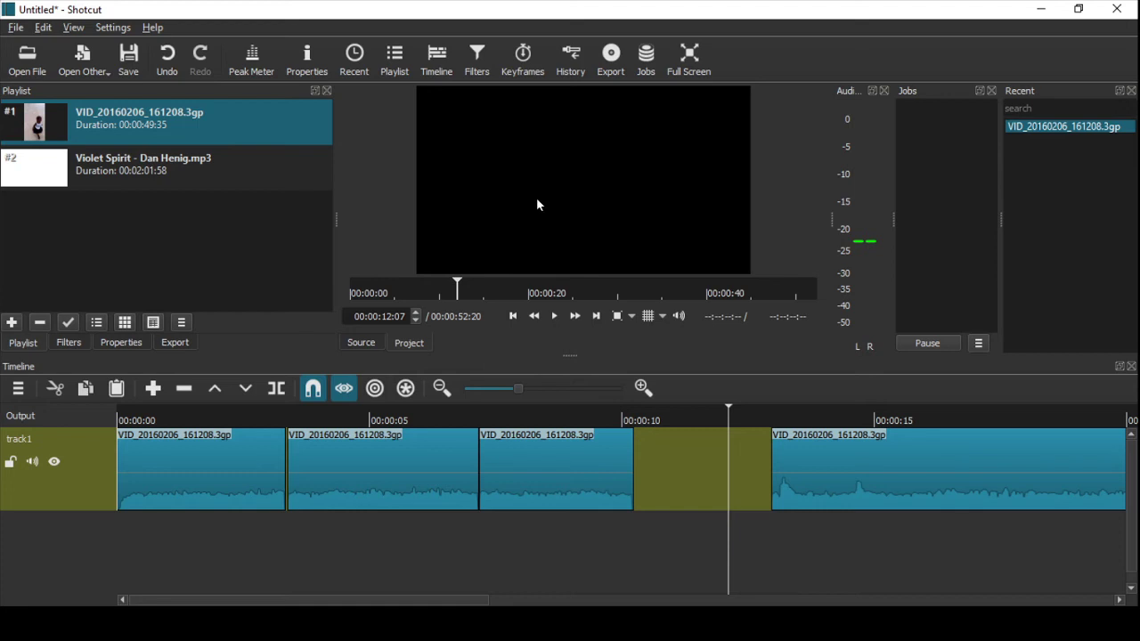
click(341, 394)
drag(538, 476, 605, 481)
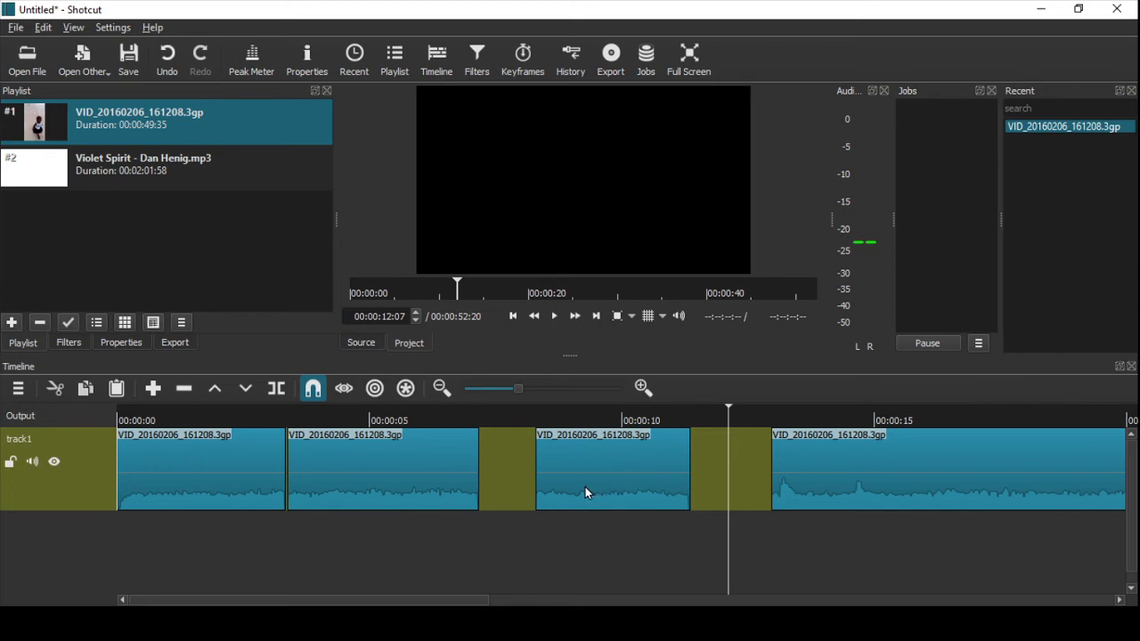
drag(585, 487, 544, 481)
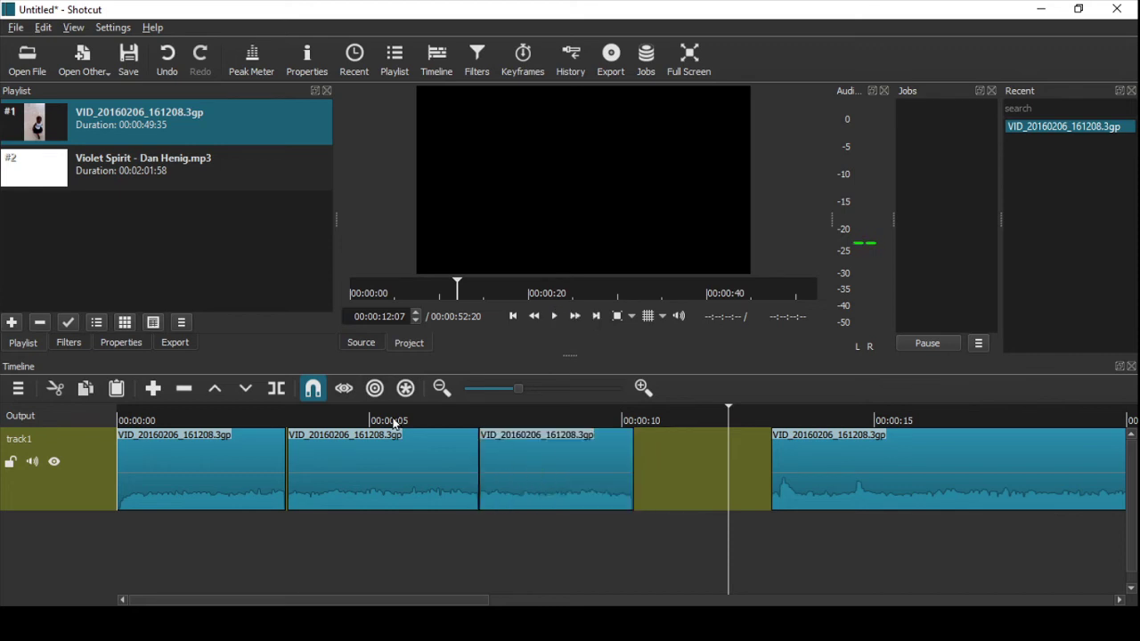
Step: Using scrub while dragging, move the third clip to start at 00:00:08:57 and the second at 00:00:04:43, and switch scrubbing off
click(339, 393)
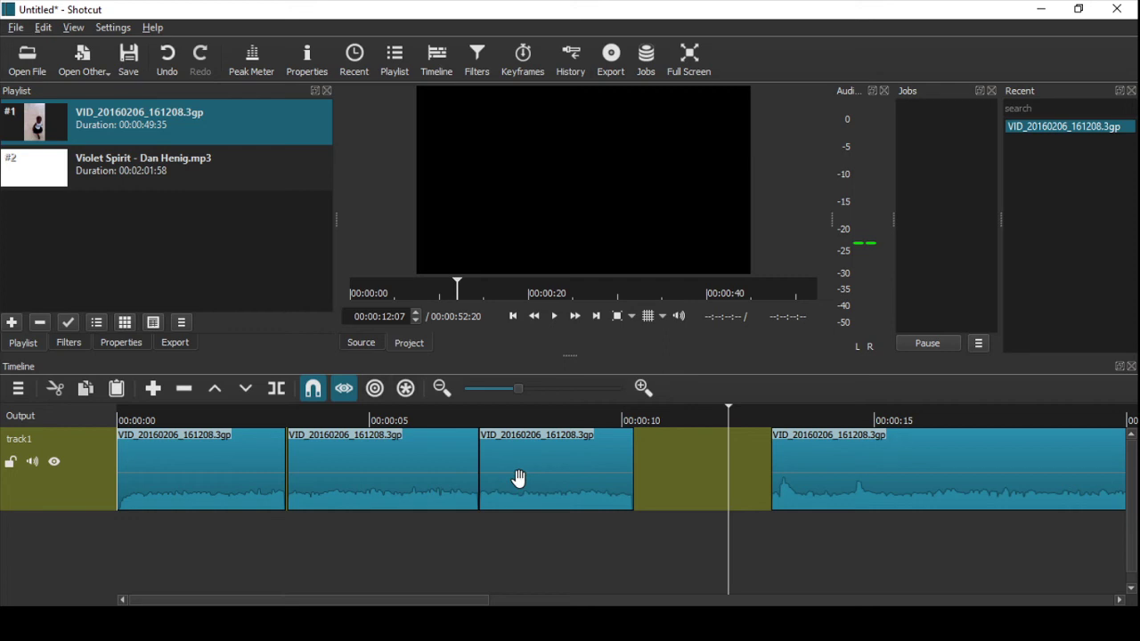
drag(522, 482, 618, 492)
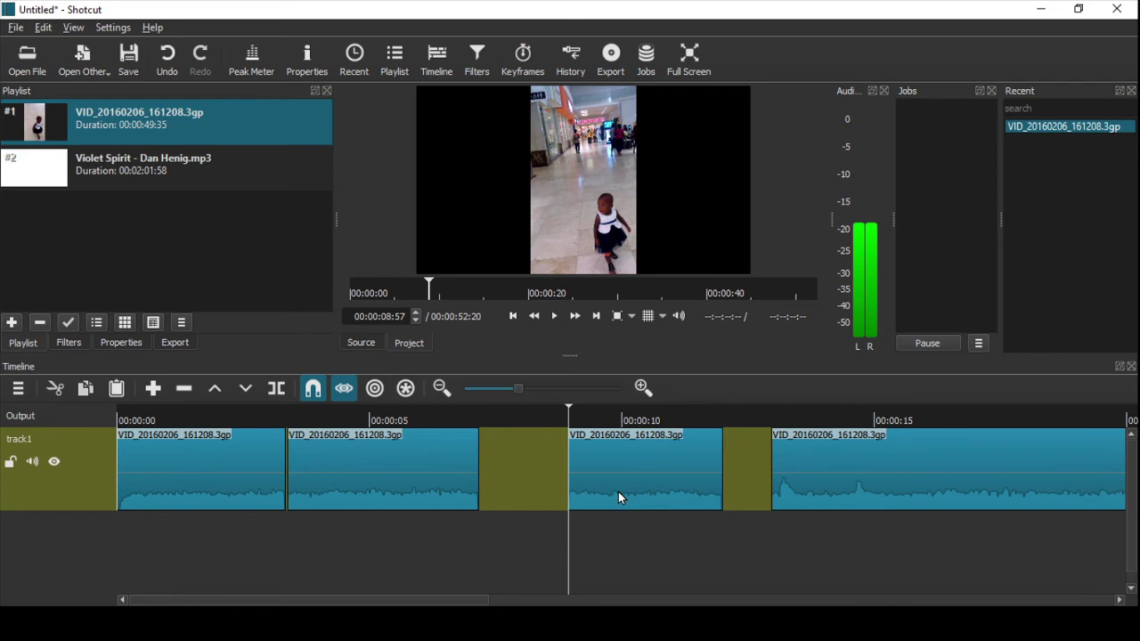
click(345, 389)
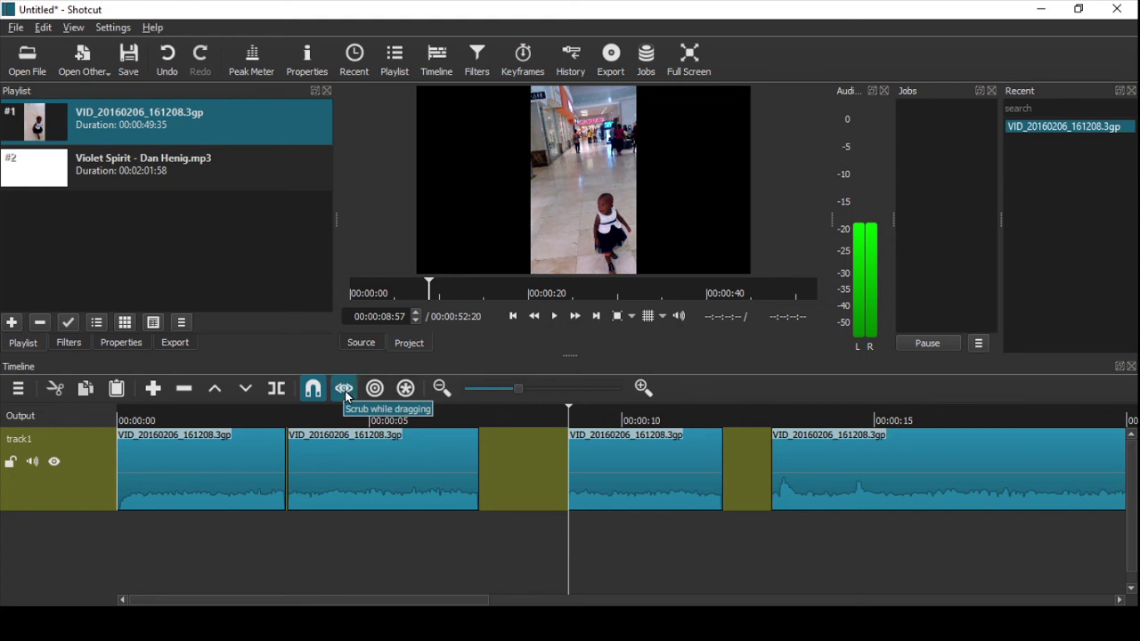
click(392, 479)
drag(392, 485, 463, 488)
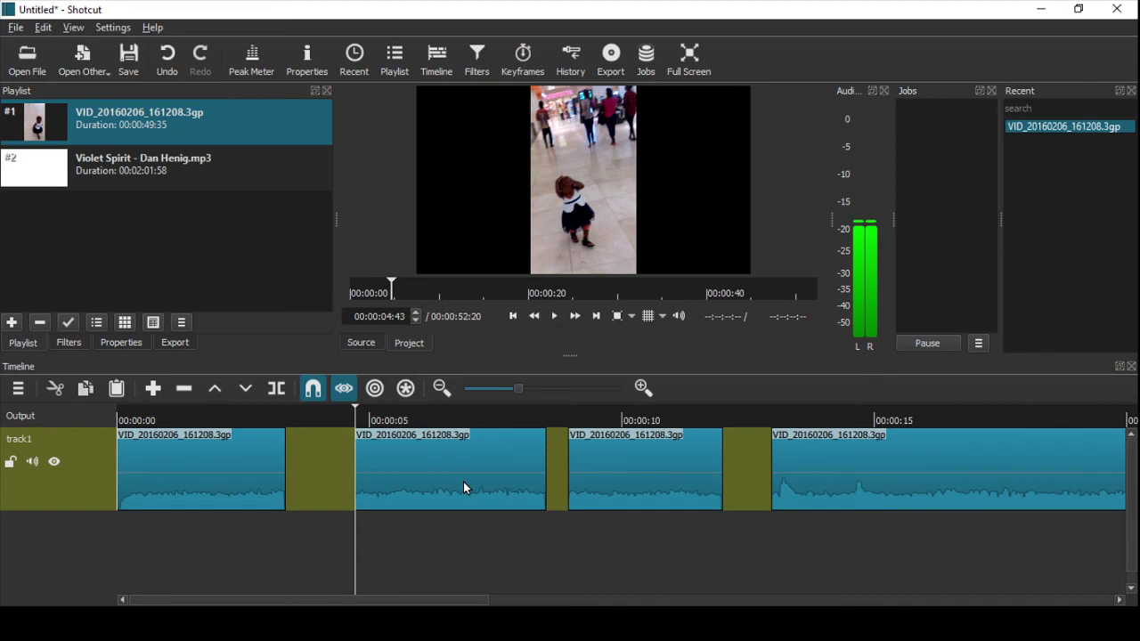
click(342, 392)
Step: Overlap the third clip with the fourth and the second with the third to create transitions, and undo both moves
drag(638, 478, 747, 487)
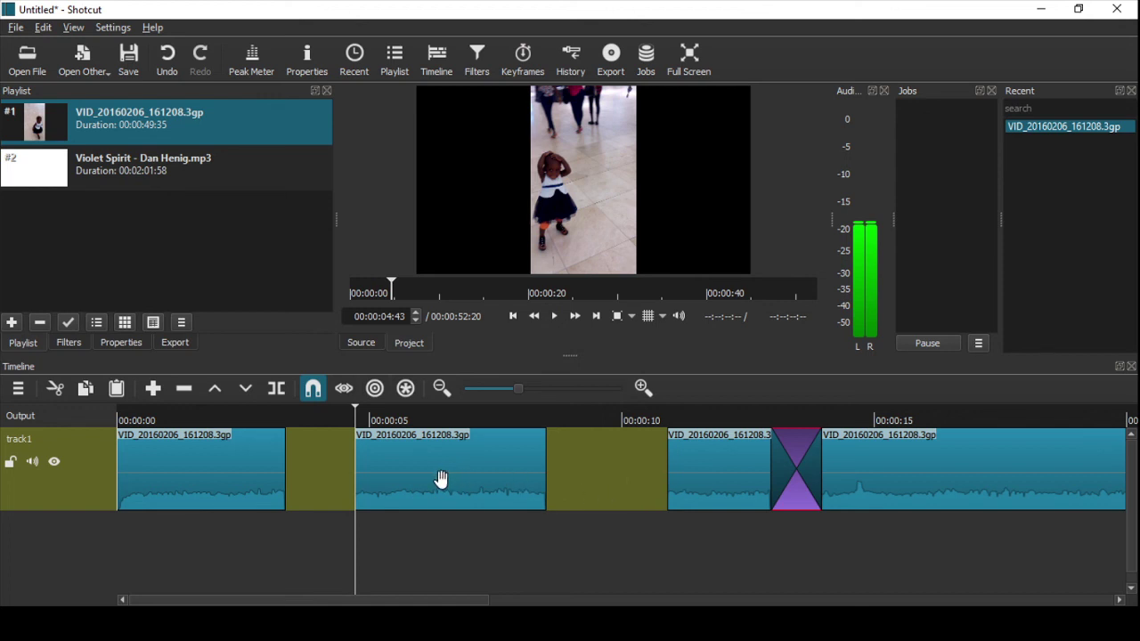
drag(440, 479, 634, 503)
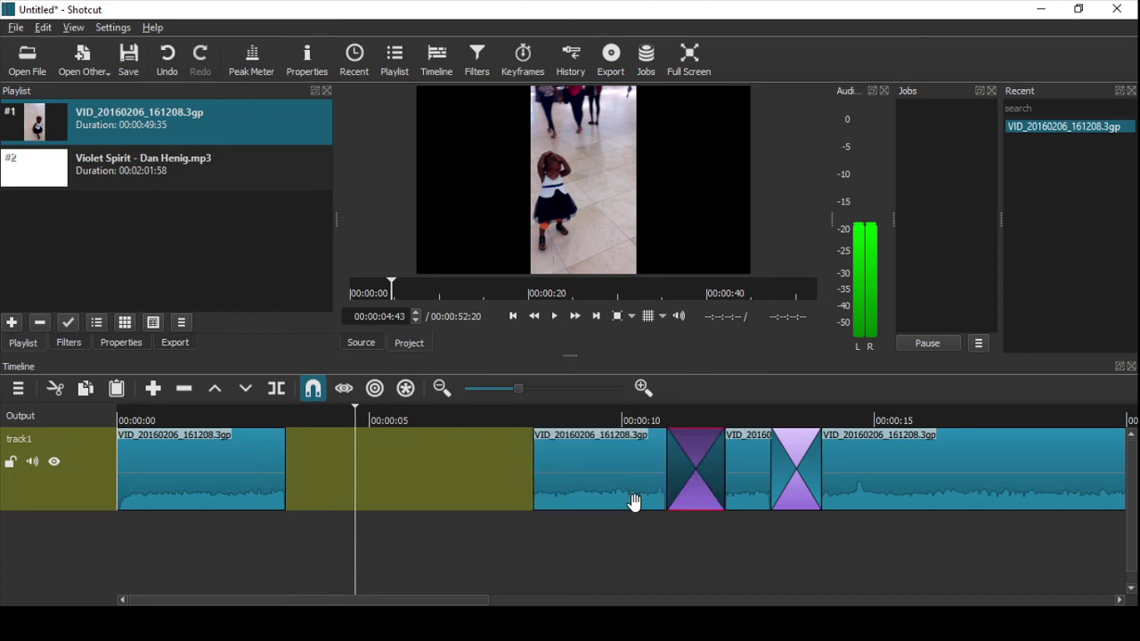
click(167, 59)
click(166, 58)
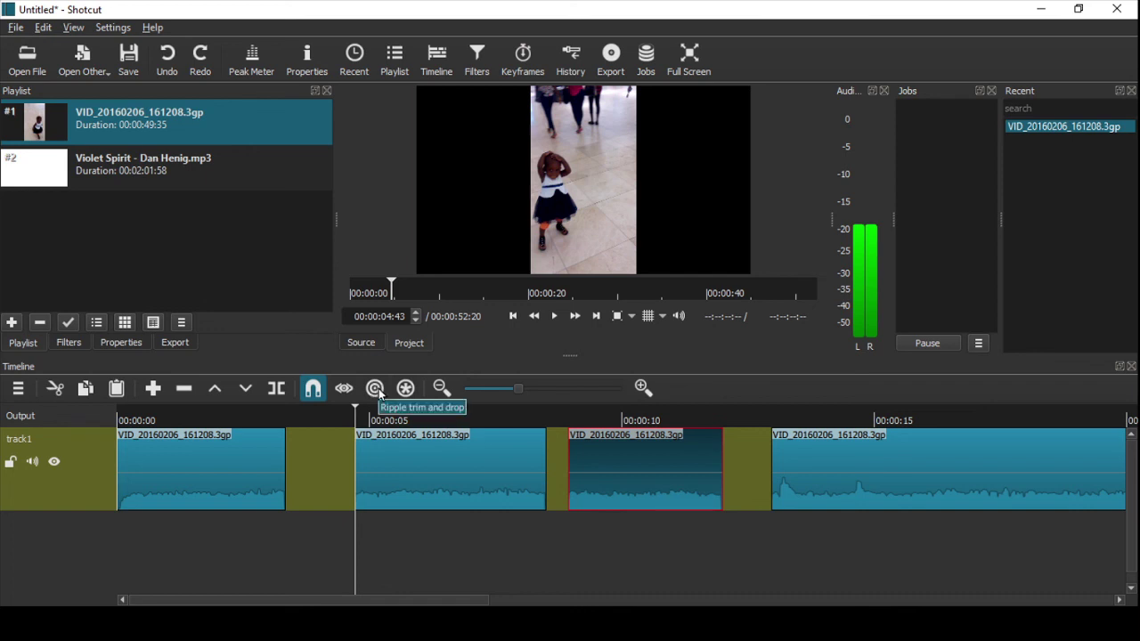
Step: Enable ripple trim and drop, shift the second clip about 2.5 seconds later, and move the first clip so its end meets the playhead
click(377, 391)
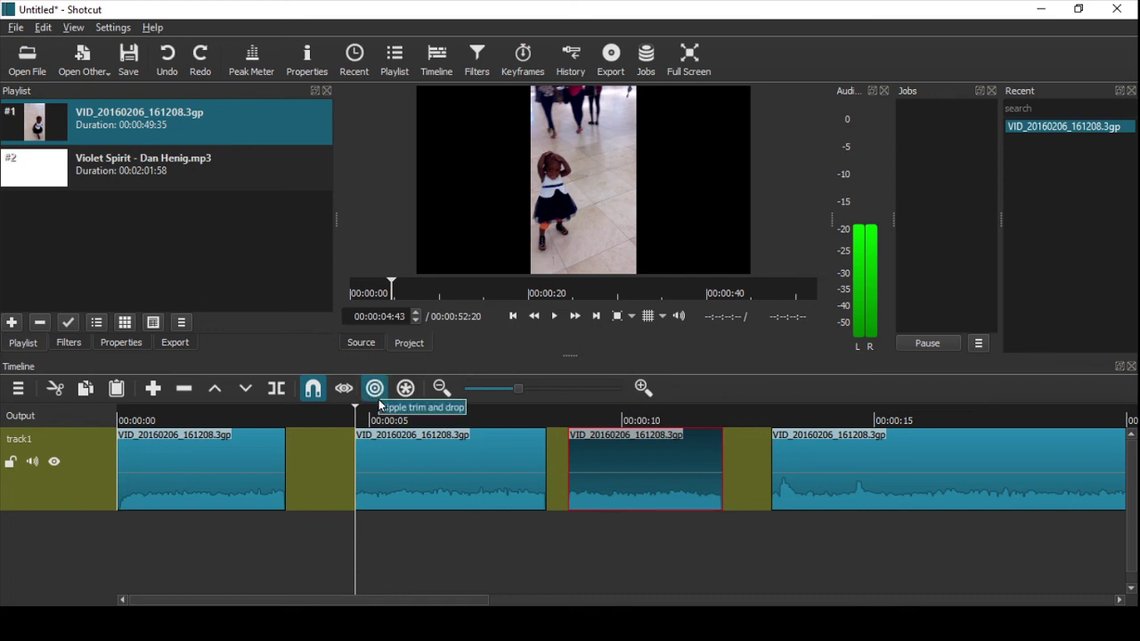
drag(390, 465, 532, 485)
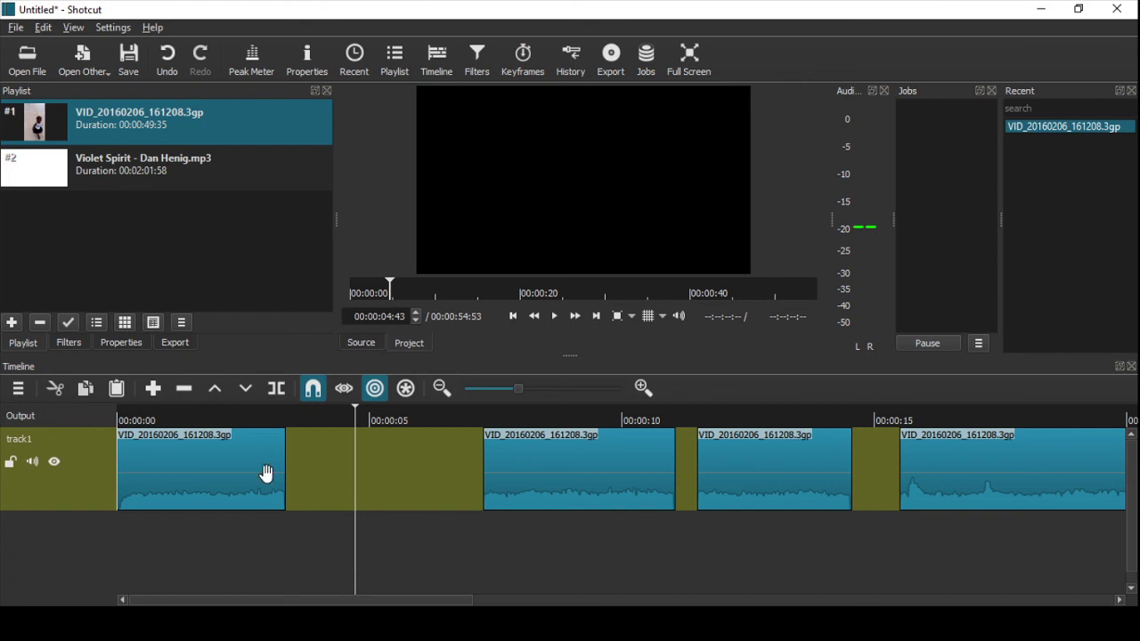
drag(249, 476, 337, 476)
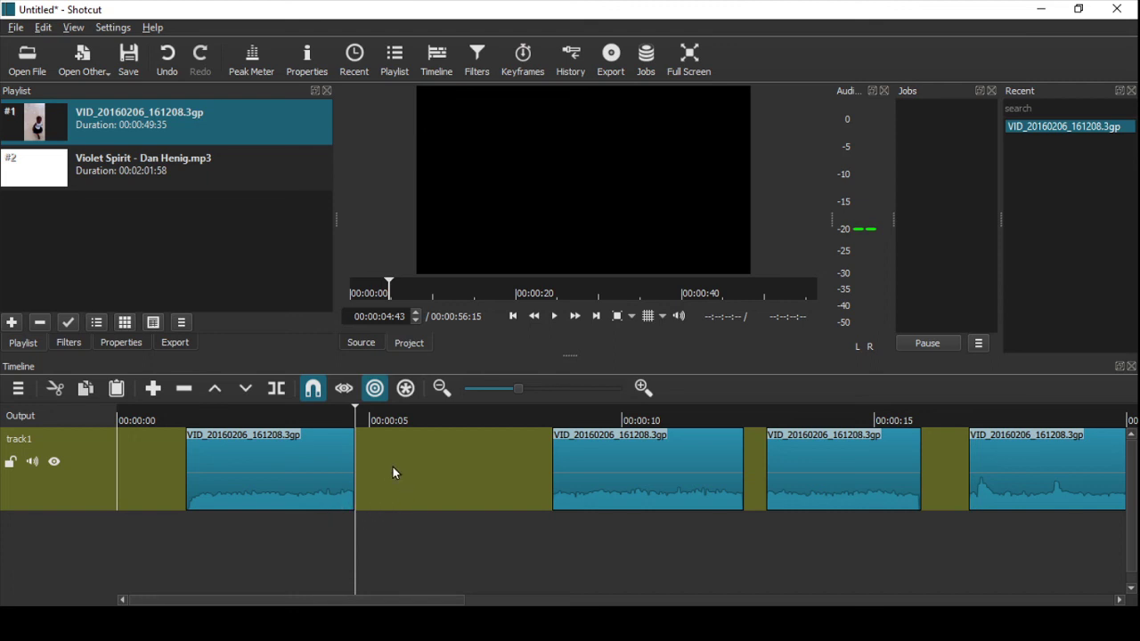
click(375, 392)
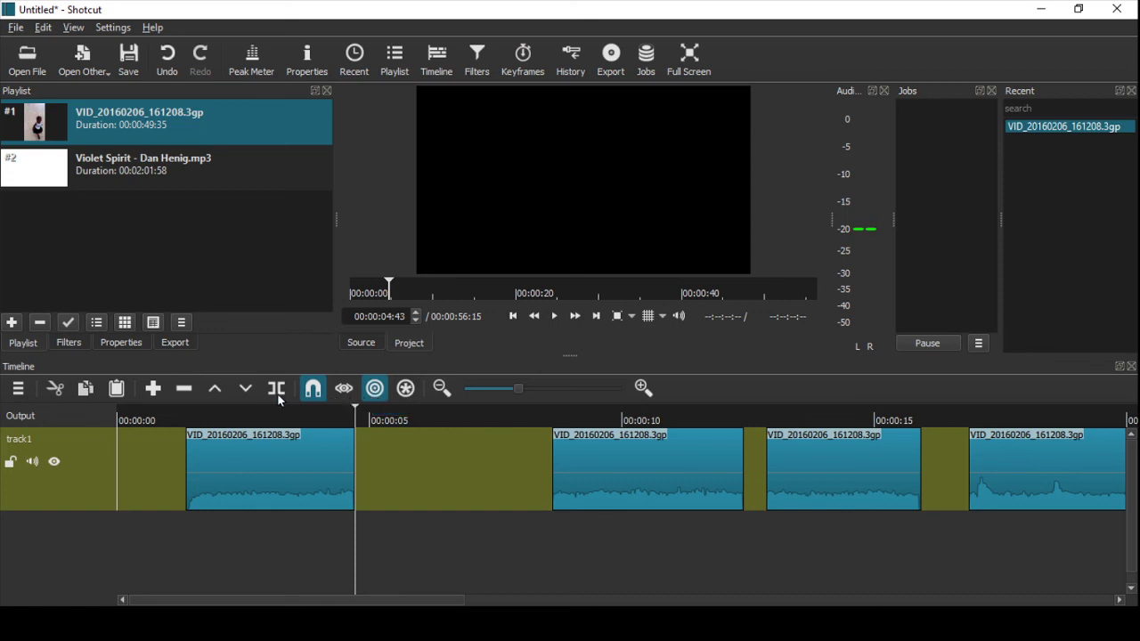